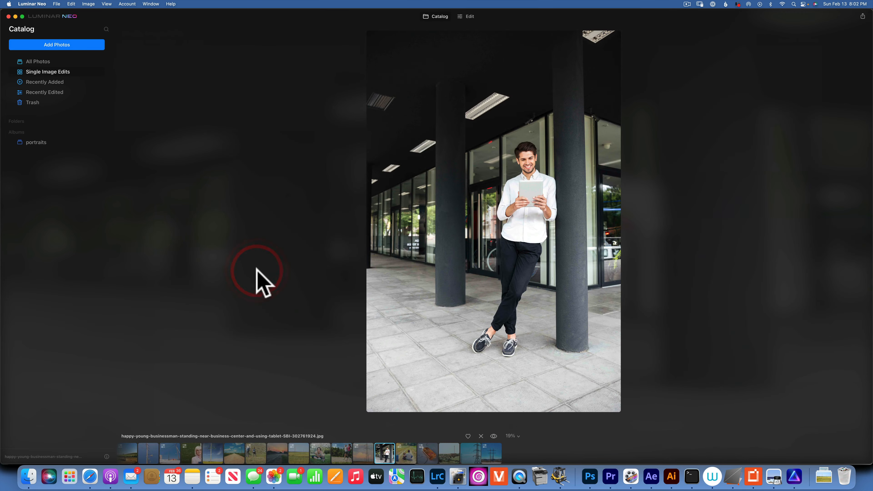
# Open the photo for editing, apply Portrait Bokeh with an Amount of 100, and compare the result with the original
pyautogui.click(469, 16)
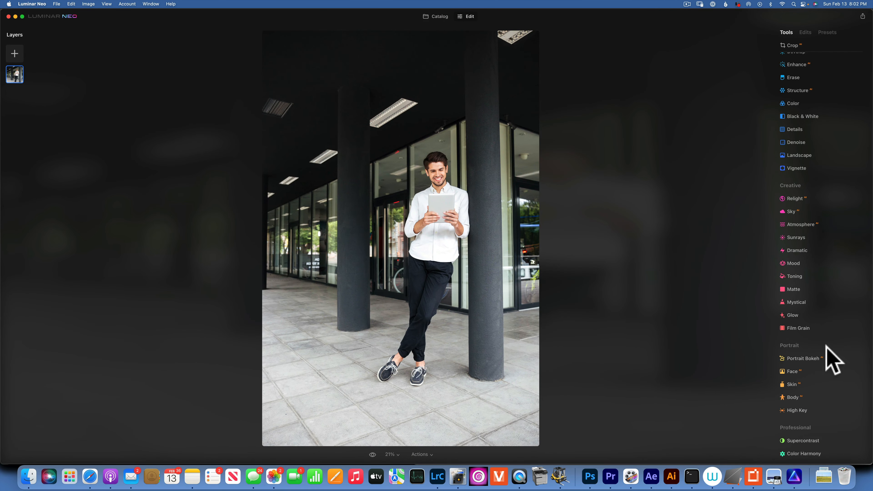
pyautogui.click(815, 359)
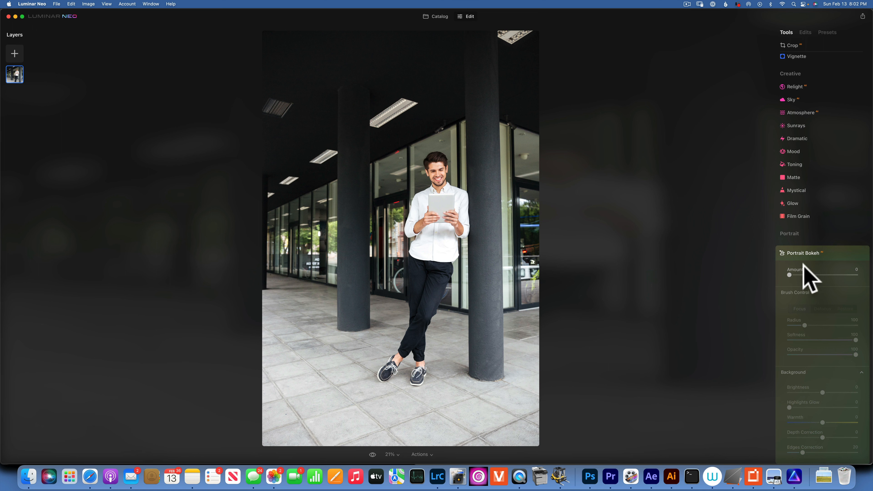
pyautogui.moveTo(789, 275); pyautogui.dragTo(870, 275)
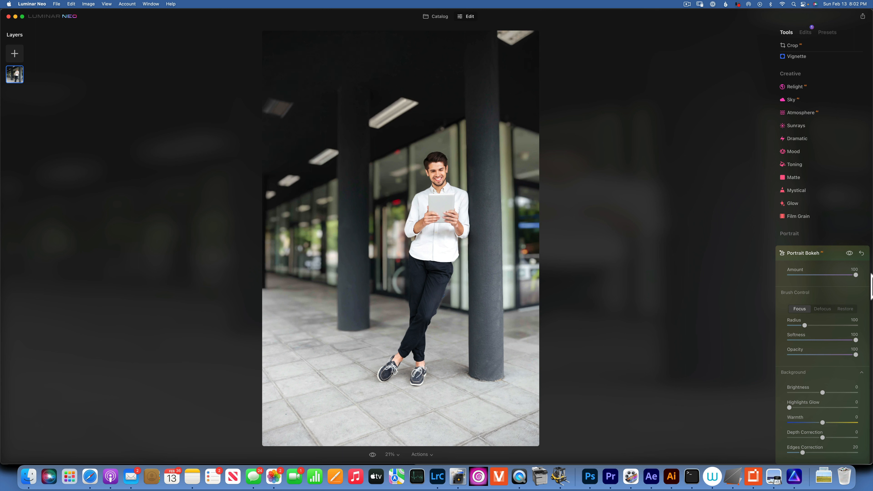
pyautogui.click(372, 454)
pyautogui.click(372, 454)
# Switch the Portrait Bokeh brush mode to Defocus and compare the photo with and without the effect
pyautogui.scroll(-5, 803, 283)
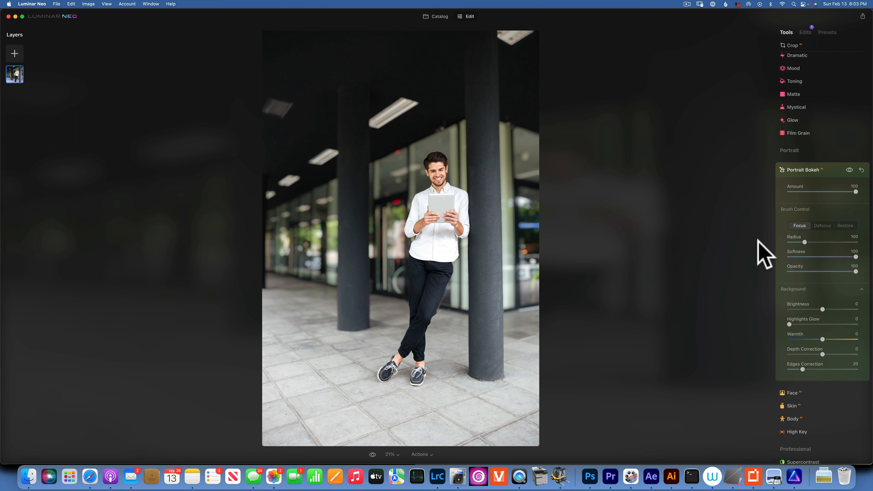
pyautogui.click(823, 226)
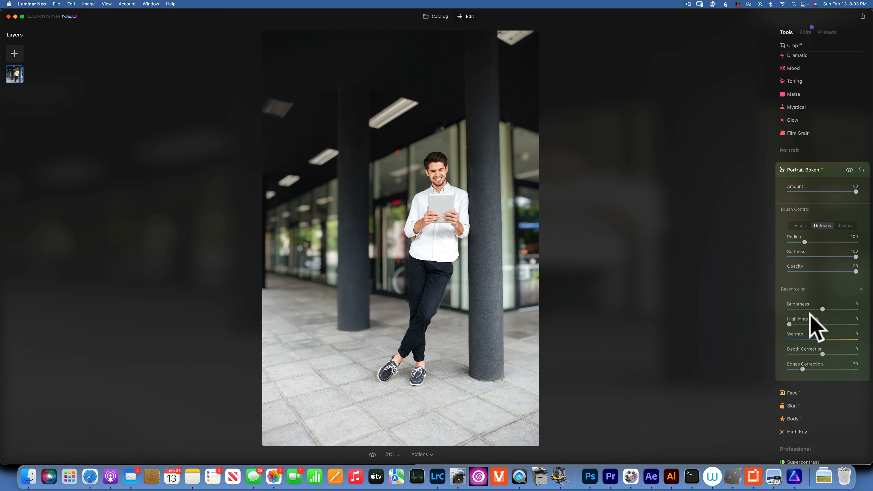
pyautogui.scroll(-1, 803, 299)
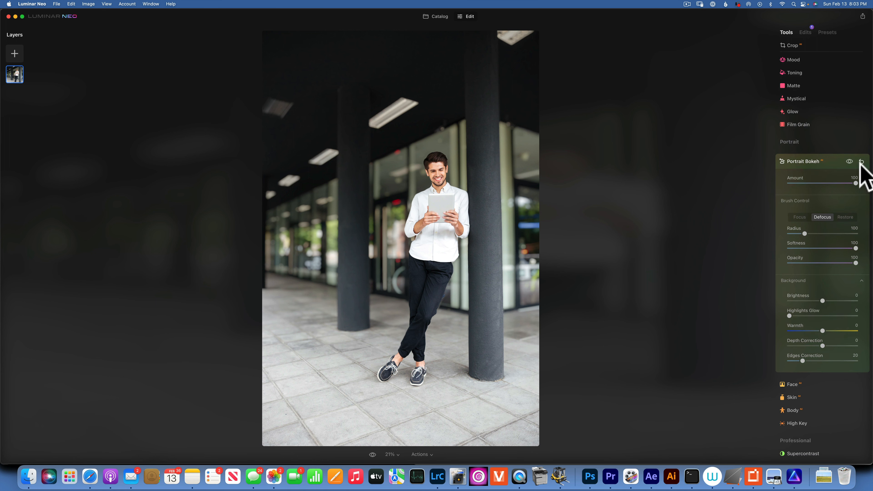
pyautogui.click(848, 161)
pyautogui.click(848, 161)
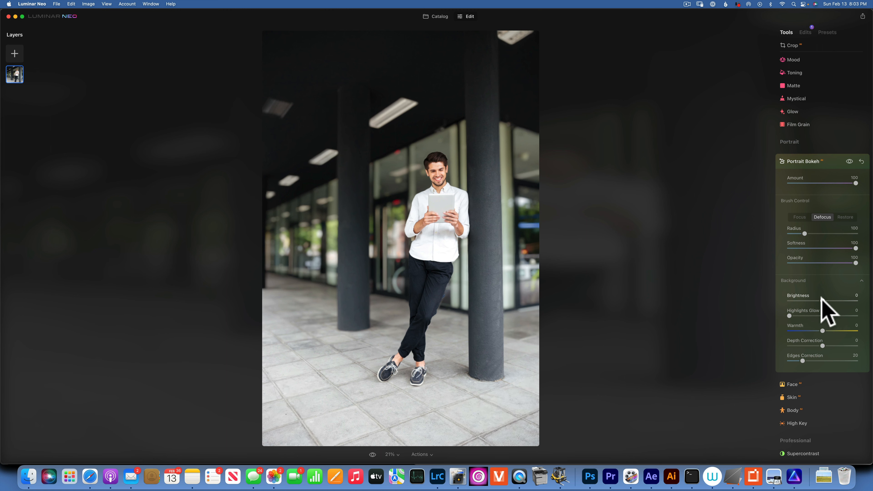
# Set the bokeh background's Brightness to -100 and Highlights Glow to 100, comparing with the original
pyautogui.moveTo(820, 301); pyautogui.dragTo(769, 297)
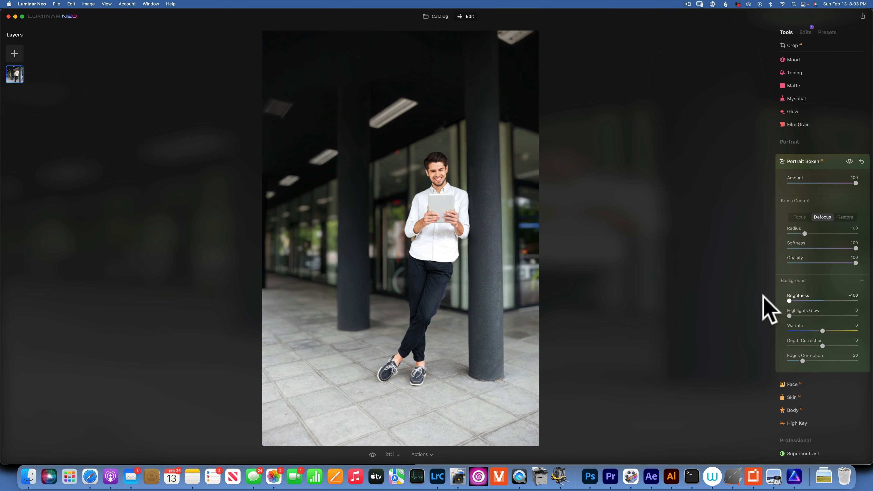
pyautogui.click(762, 294)
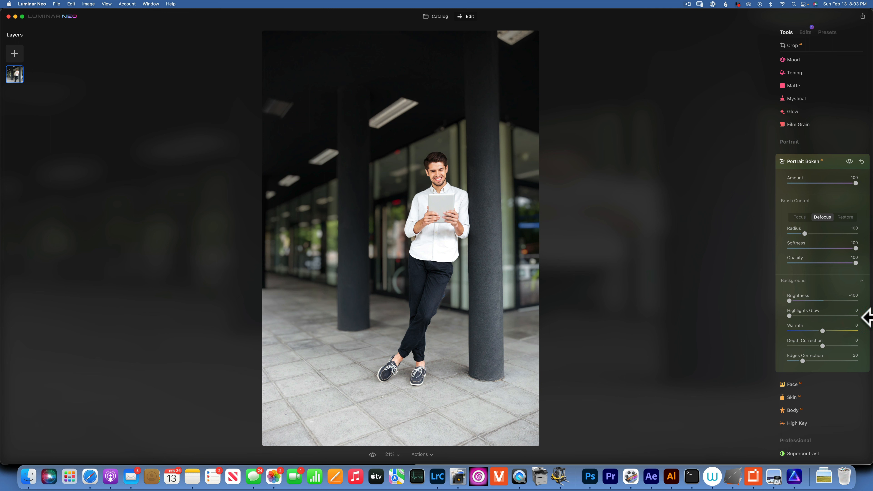
pyautogui.moveTo(788, 316); pyautogui.dragTo(866, 316)
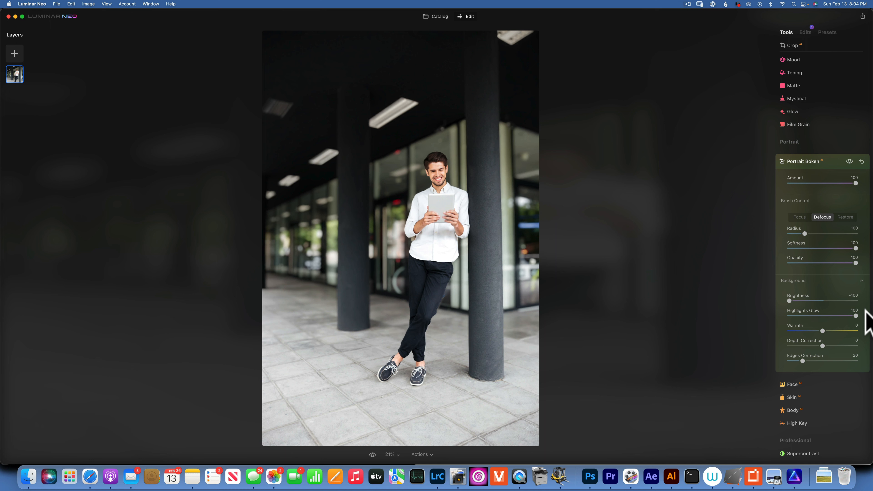
pyautogui.click(849, 161)
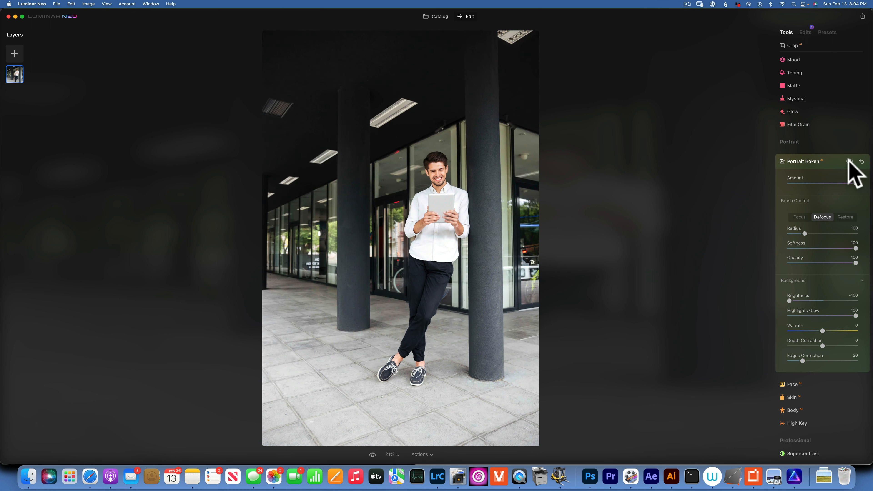
pyautogui.click(849, 161)
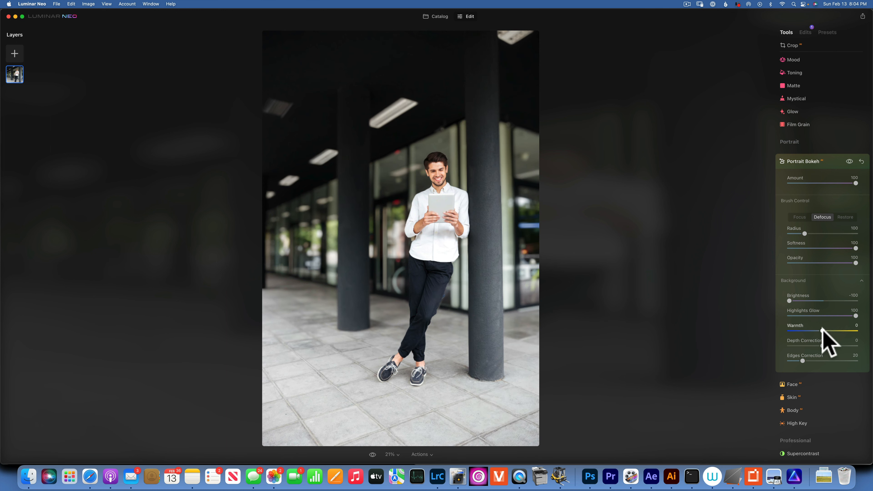
# Try the bokeh background's Warmth at both extremes and settle it at -34
pyautogui.moveTo(821, 330); pyautogui.dragTo(748, 329)
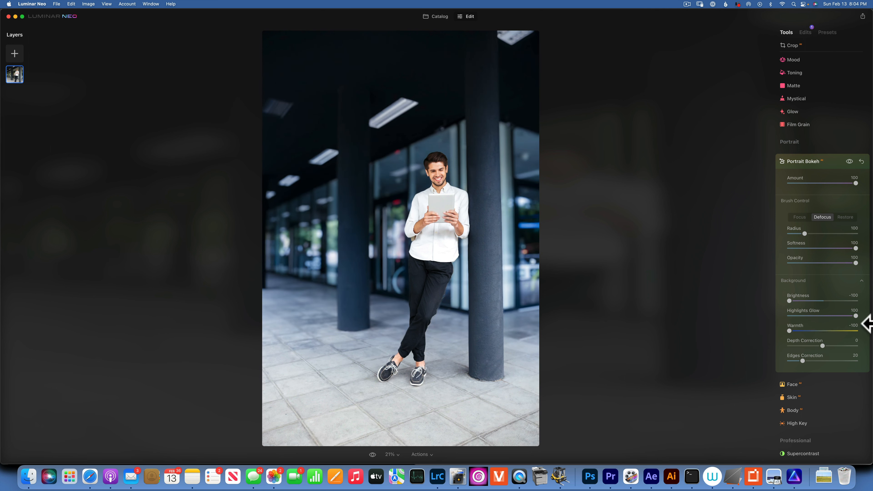
pyautogui.click(871, 323)
pyautogui.moveTo(789, 330)
pyautogui.mouseDown()
pyautogui.moveTo(866, 329)
pyautogui.moveTo(792, 330)
pyautogui.moveTo(805, 330)
pyautogui.mouseUp()
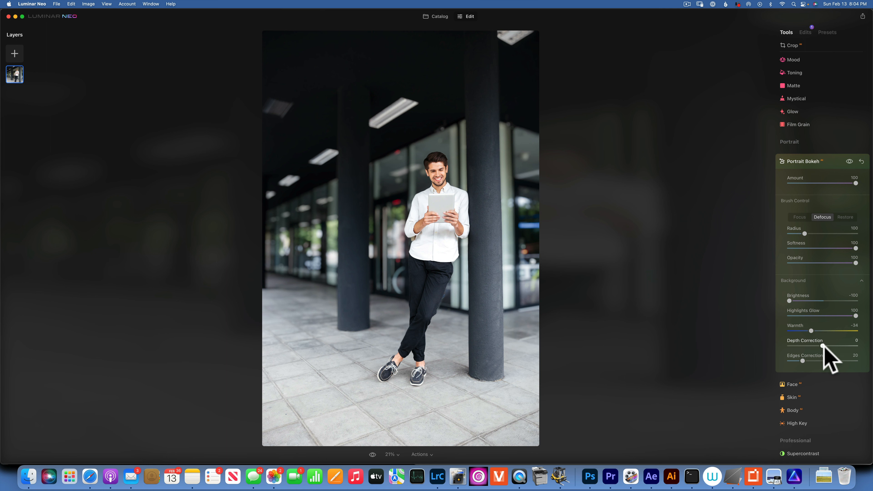
# Try the background's Depth Correction at about -97 and at 100, and return it to 0
pyautogui.moveTo(822, 344); pyautogui.dragTo(760, 345)
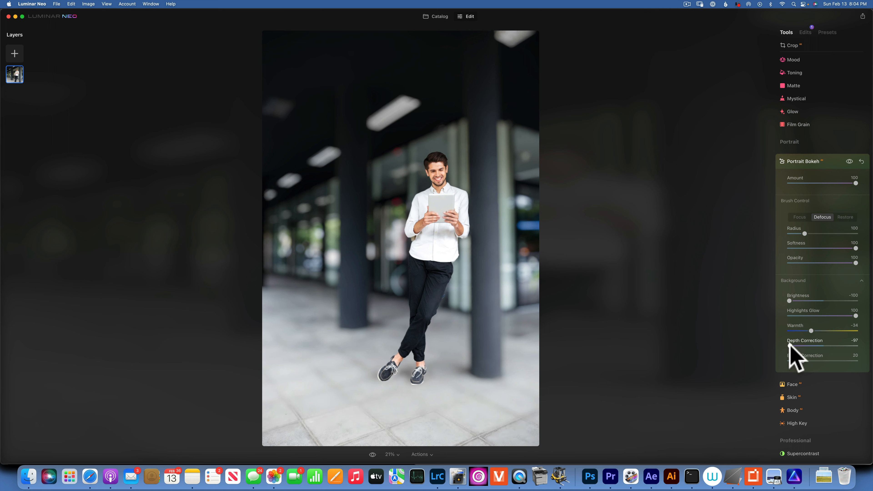
pyautogui.moveTo(788, 346); pyautogui.dragTo(866, 347)
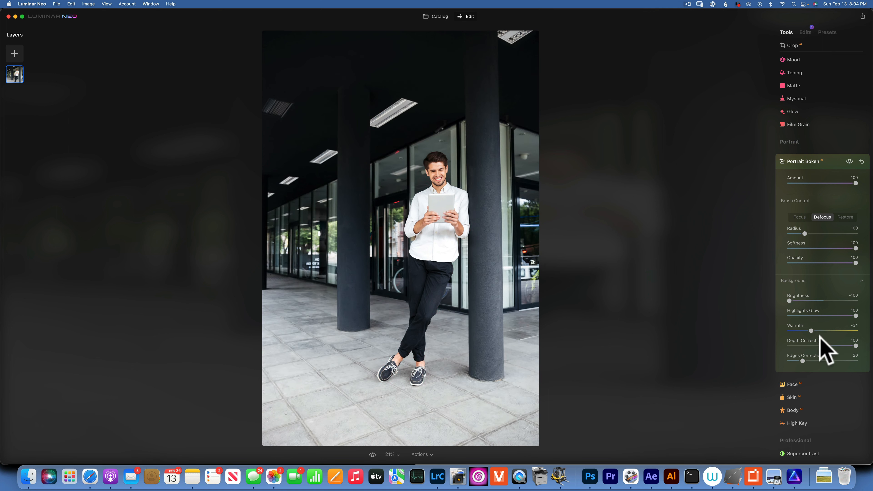
pyautogui.moveTo(854, 345); pyautogui.dragTo(785, 344)
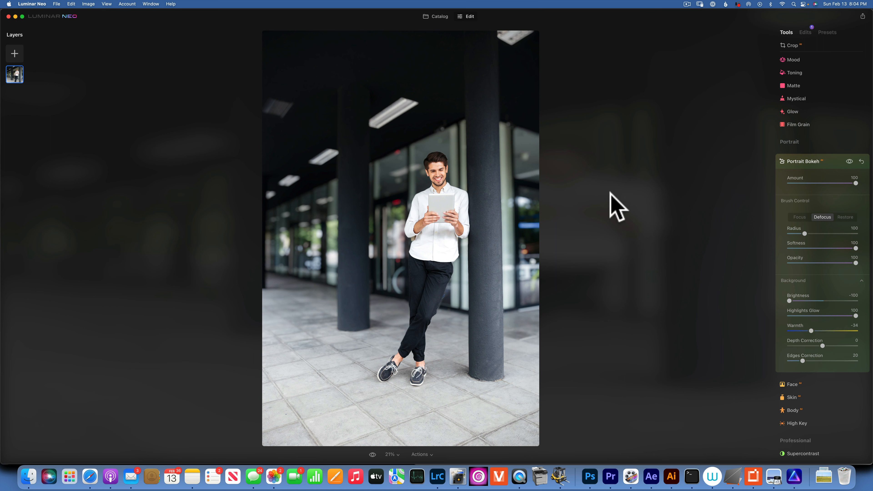
# Inspect the subject mask's edges at 100% zoom, try Edges Correction at 100, and set it to 0
pyautogui.moveTo(467, 243)
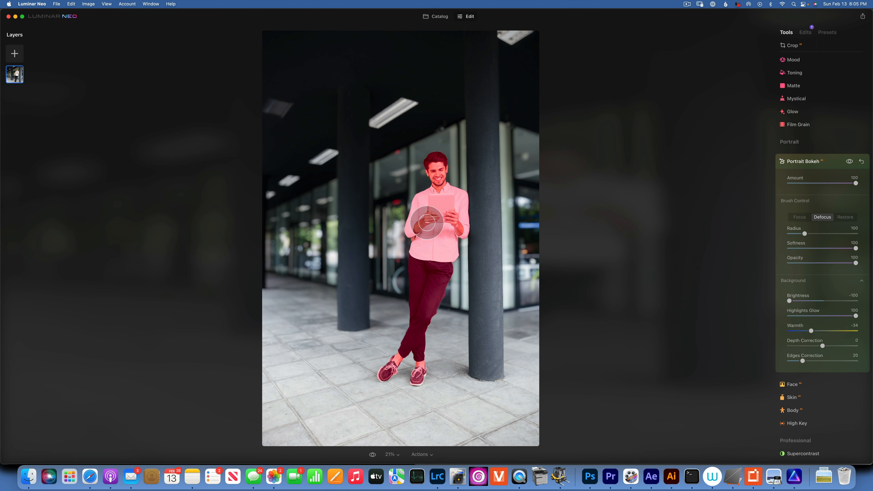
pyautogui.click(396, 454)
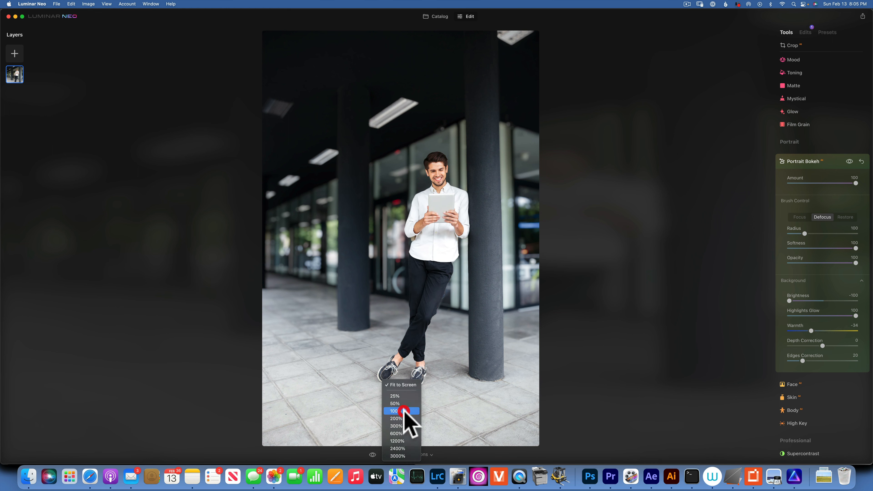
pyautogui.click(395, 411)
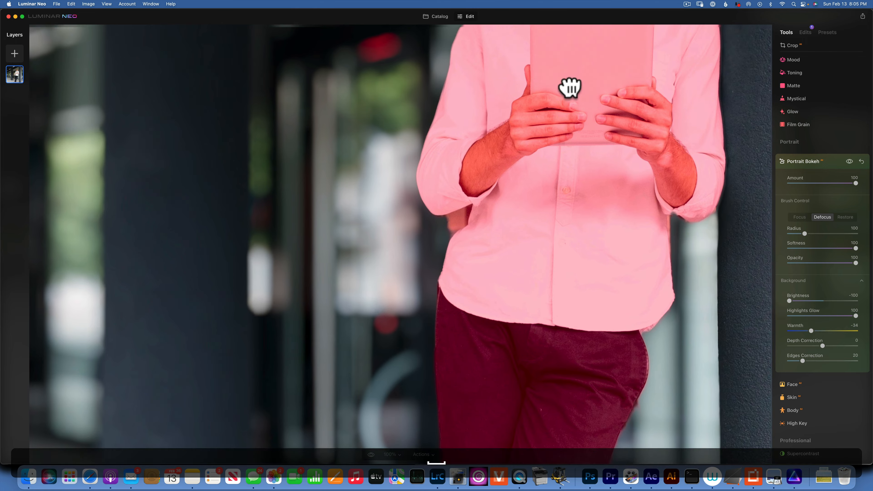
pyautogui.moveTo(569, 87); pyautogui.dragTo(448, 377)
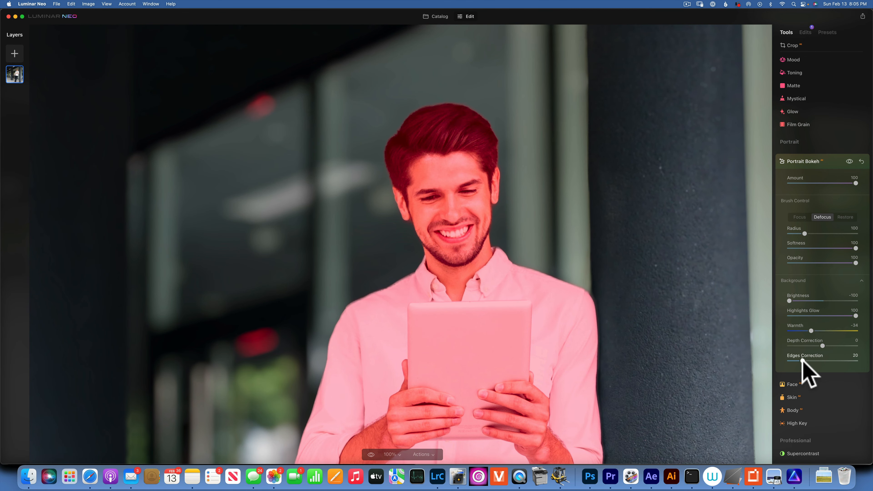
pyautogui.moveTo(802, 360); pyautogui.dragTo(841, 366)
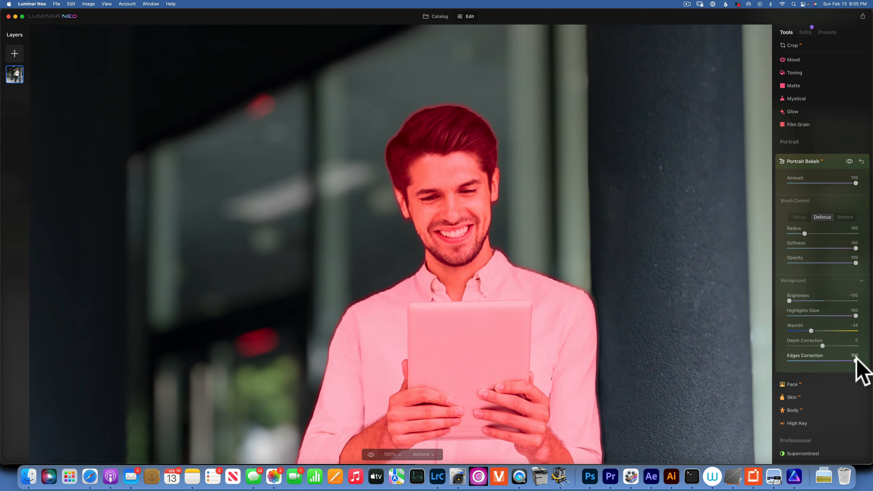
pyautogui.moveTo(855, 361); pyautogui.dragTo(660, 360)
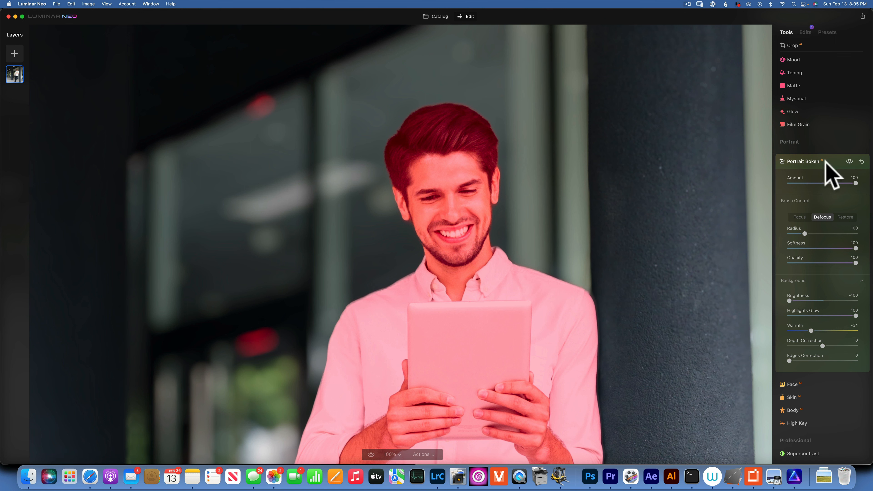
# Compare the portrait with and without the bokeh effect, both close up and with the whole image fitted to the screen
pyautogui.click(849, 161)
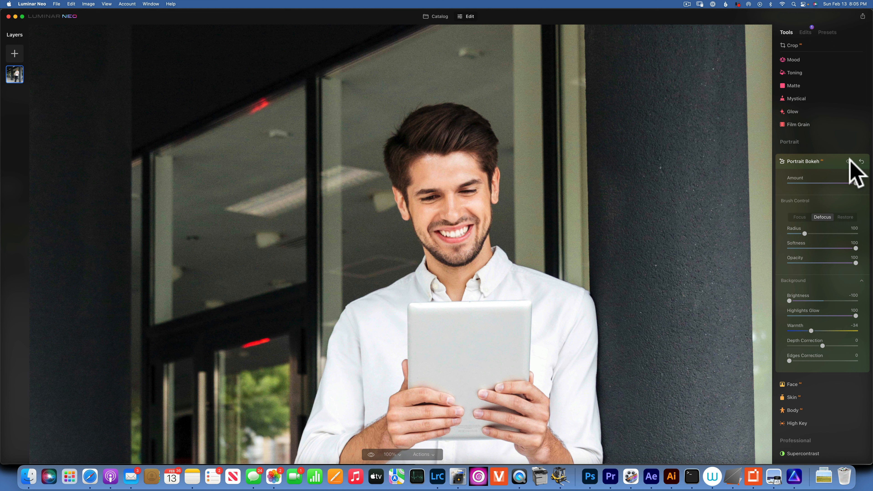
pyautogui.click(849, 161)
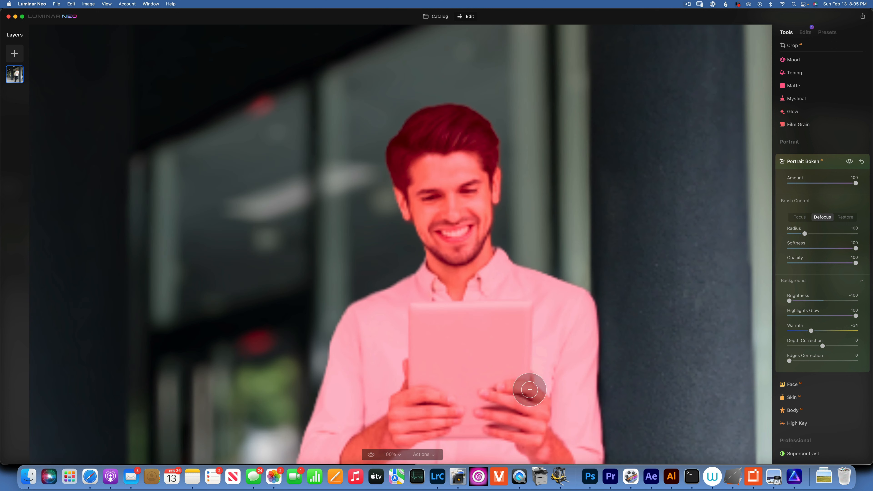
pyautogui.click(398, 453)
pyautogui.click(415, 384)
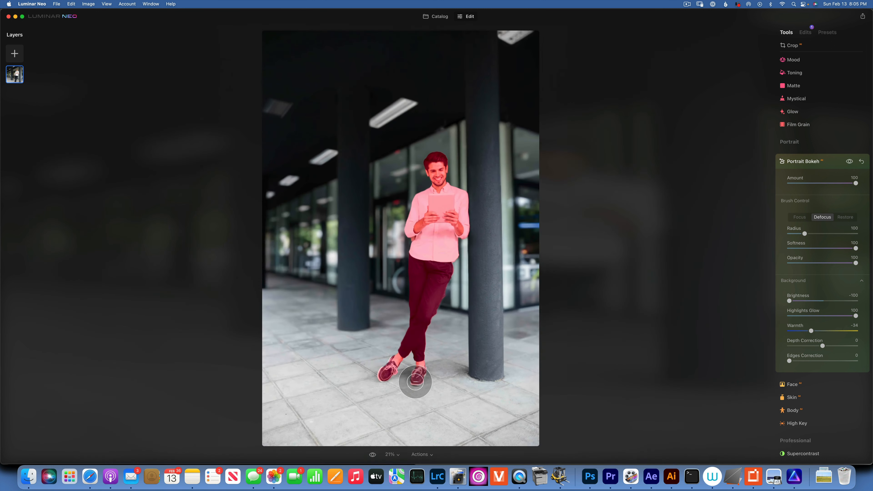
pyautogui.click(849, 161)
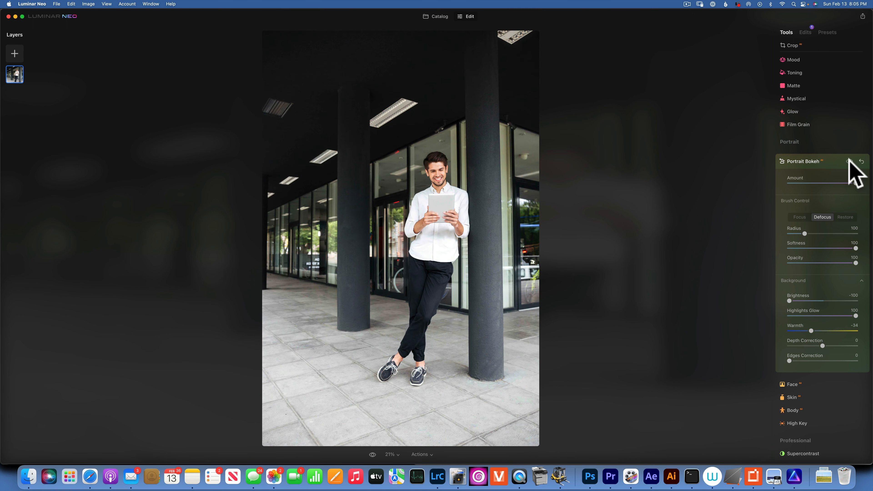
pyautogui.click(849, 161)
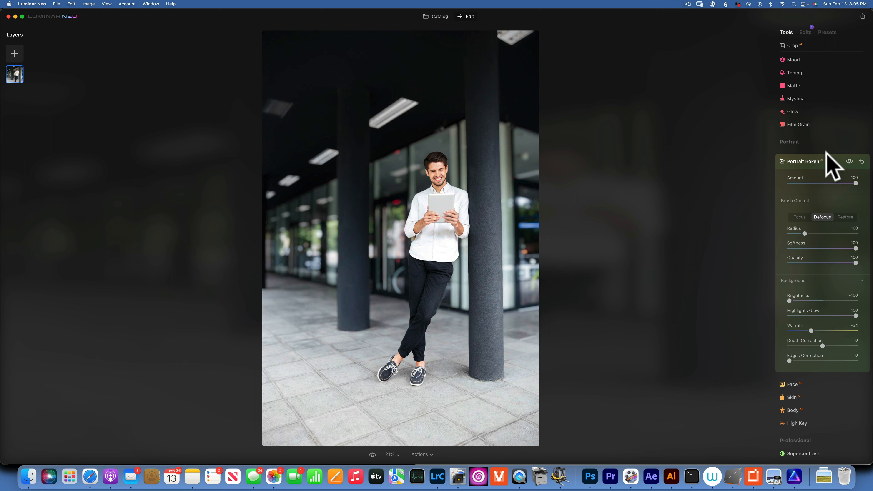
# Check the applied edits and add a second Portrait Bokeh effect with an Amount of 100
pyautogui.click(805, 32)
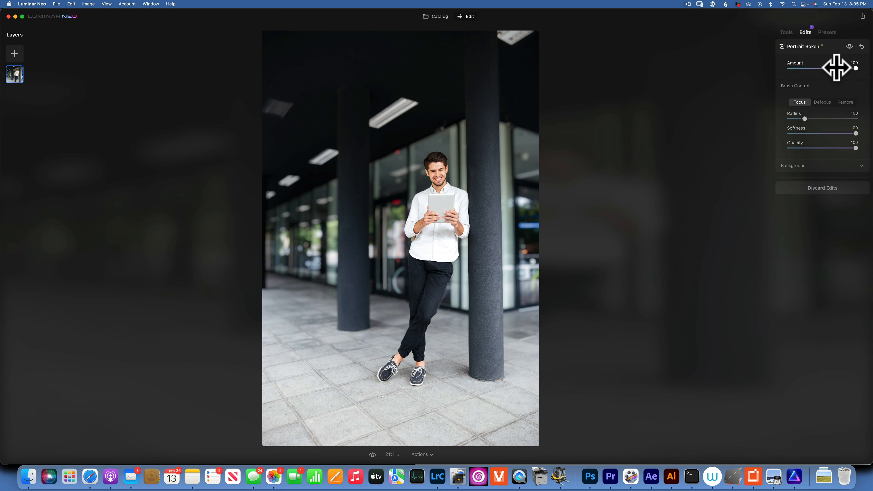
pyautogui.click(787, 33)
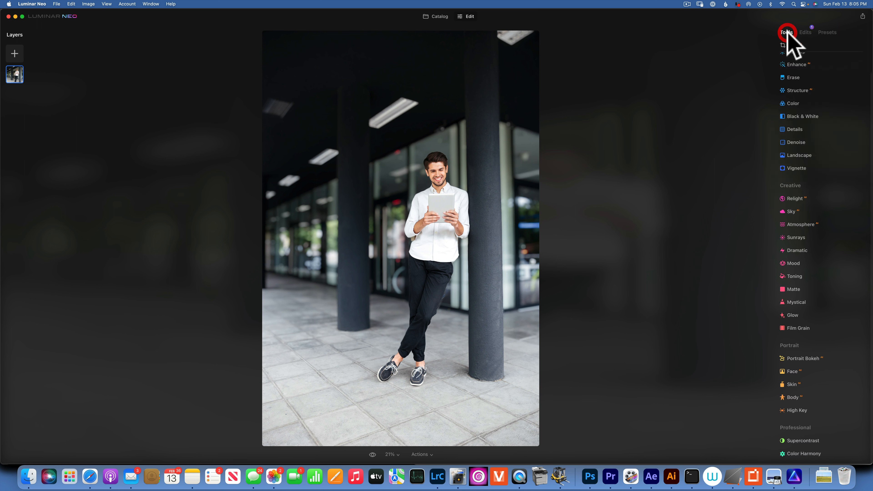
pyautogui.click(804, 358)
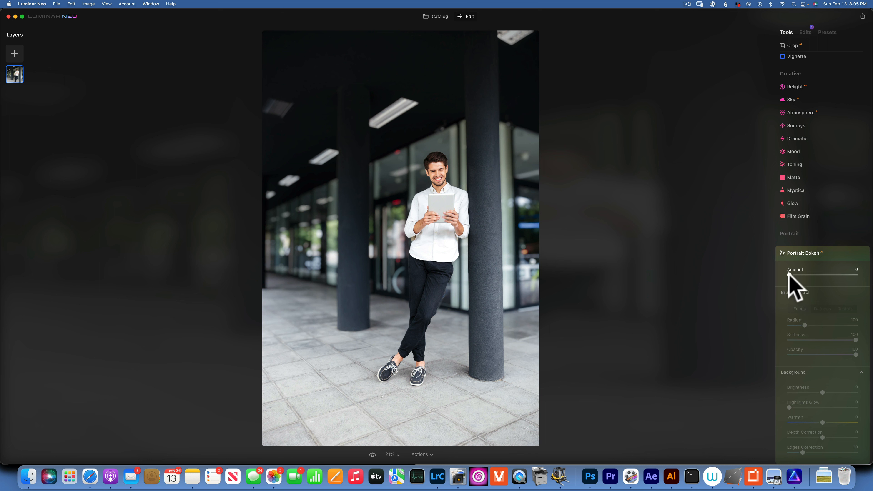
pyautogui.moveTo(789, 275); pyautogui.dragTo(864, 273)
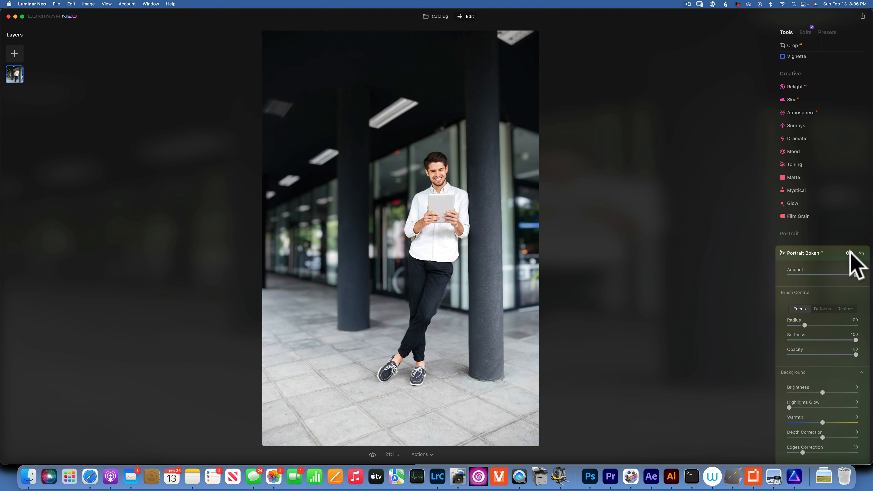
# Compare the photo with and without the second Portrait Bokeh, review the applied edits, and return to the editing tools
pyautogui.moveTo(361, 102)
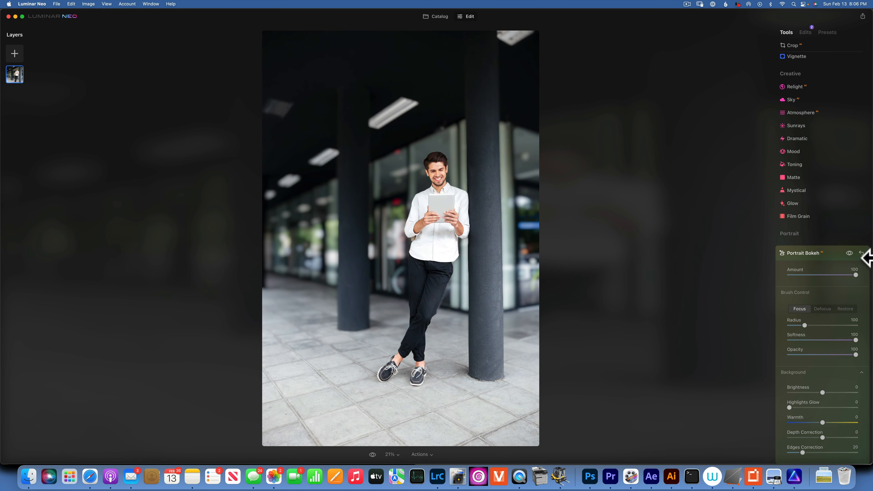
pyautogui.click(849, 251)
pyautogui.click(805, 33)
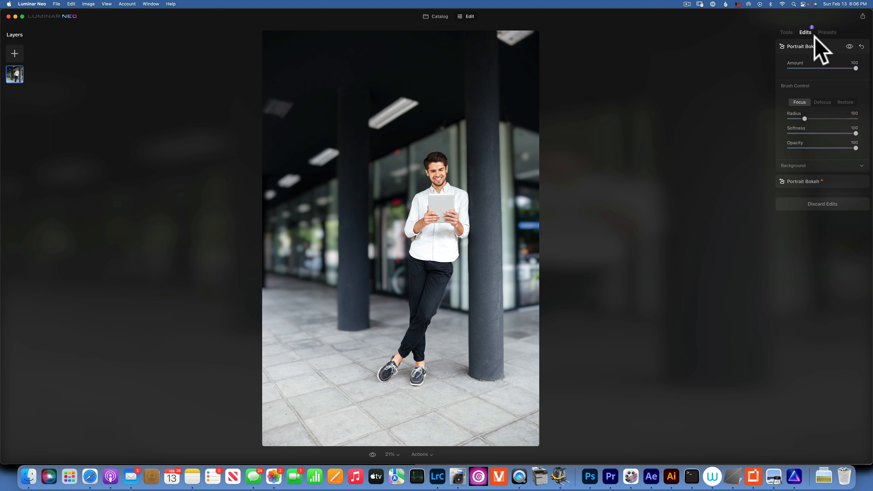
pyautogui.click(786, 33)
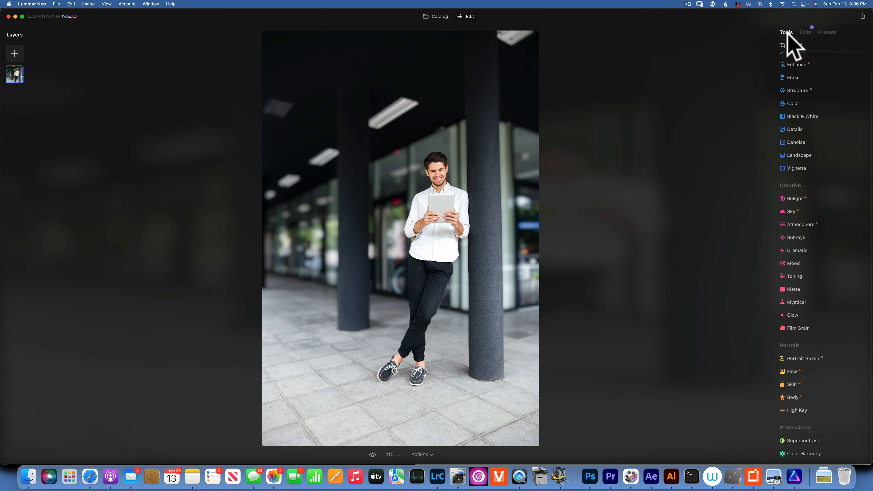
# Add a third Portrait Bokeh effect with an Amount of 100 and set its background Brightness to -100
pyautogui.click(811, 358)
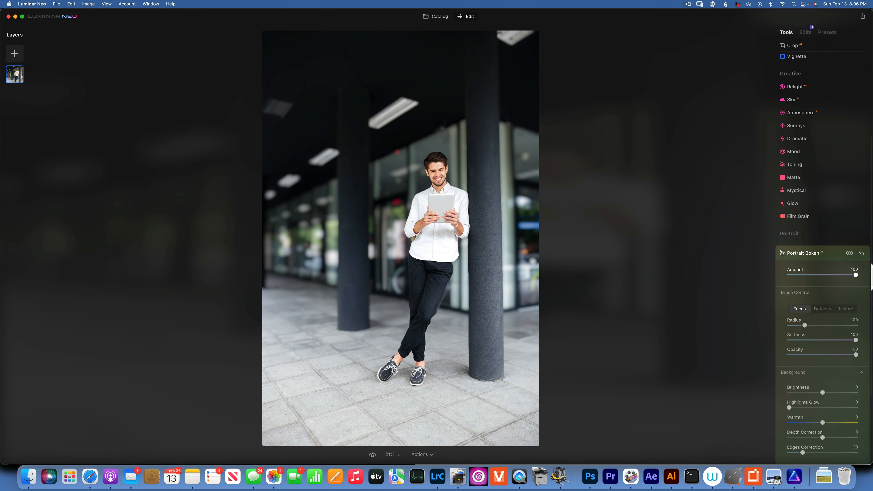
pyautogui.click(871, 267)
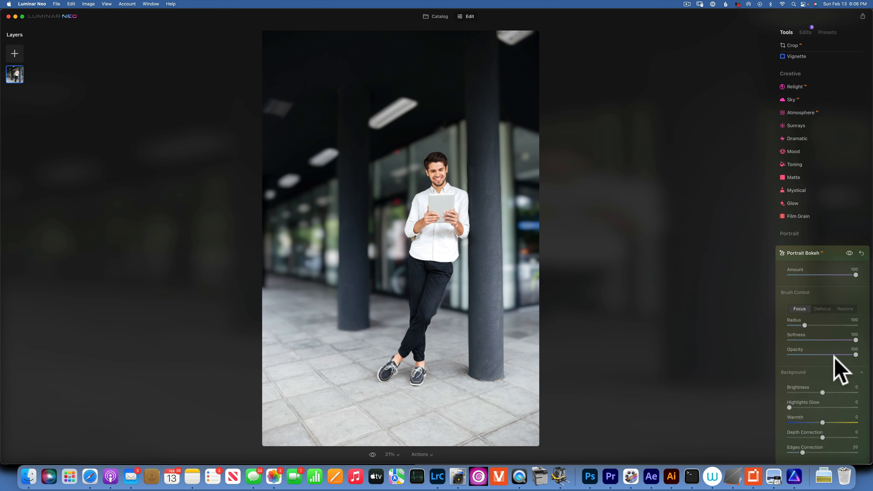
pyautogui.scroll(-3, 820, 378)
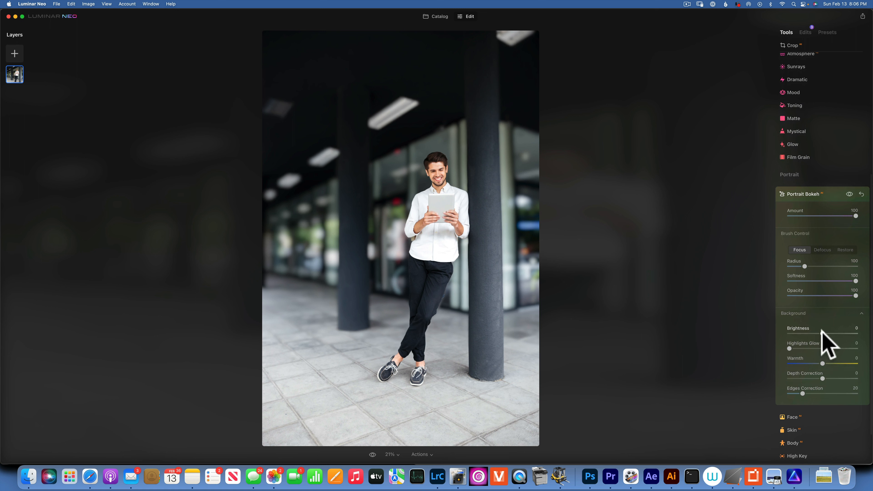
pyautogui.moveTo(822, 335); pyautogui.dragTo(764, 331)
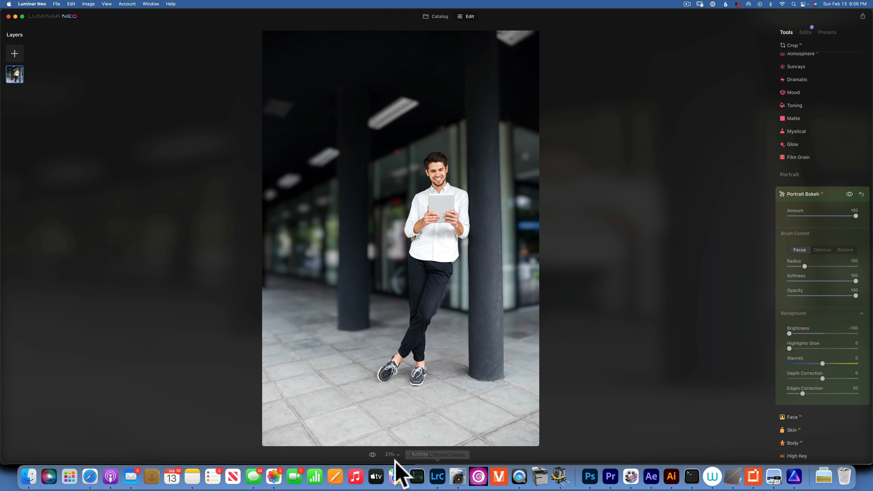
# Compare the full-length portrait before and after all the edits
pyautogui.click(372, 454)
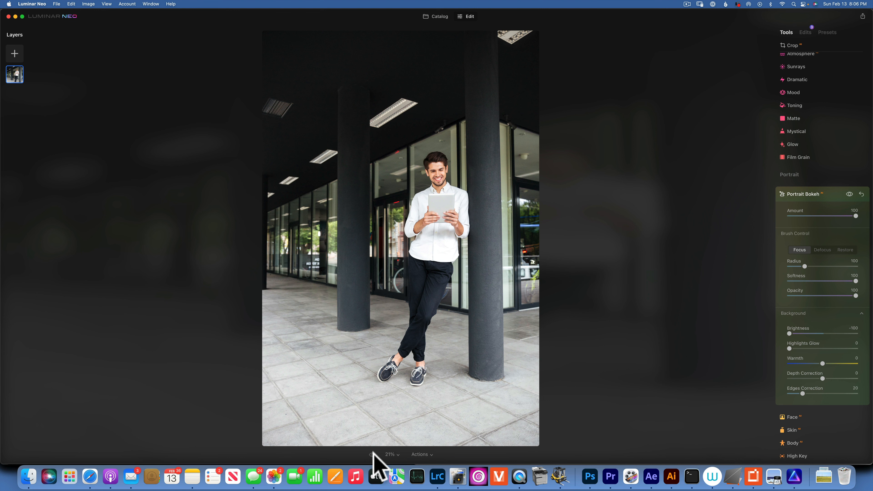
pyautogui.click(372, 454)
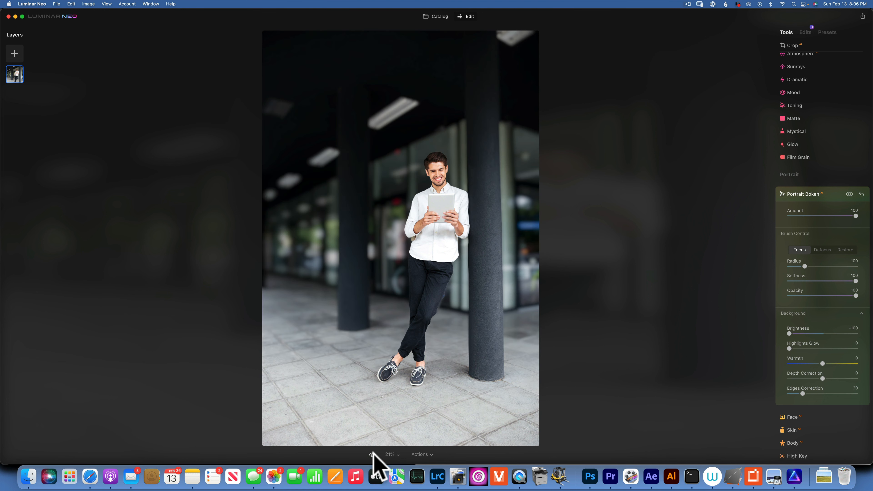
pyautogui.click(372, 454)
pyautogui.click(372, 454)
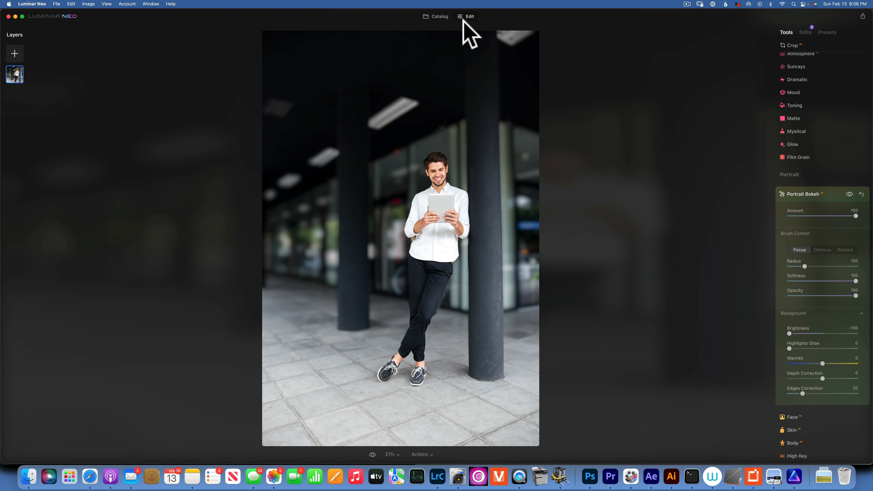
# Open the catalog photo of the couple running for editing and apply Portrait Bokeh with an Amount of 100
pyautogui.click(437, 15)
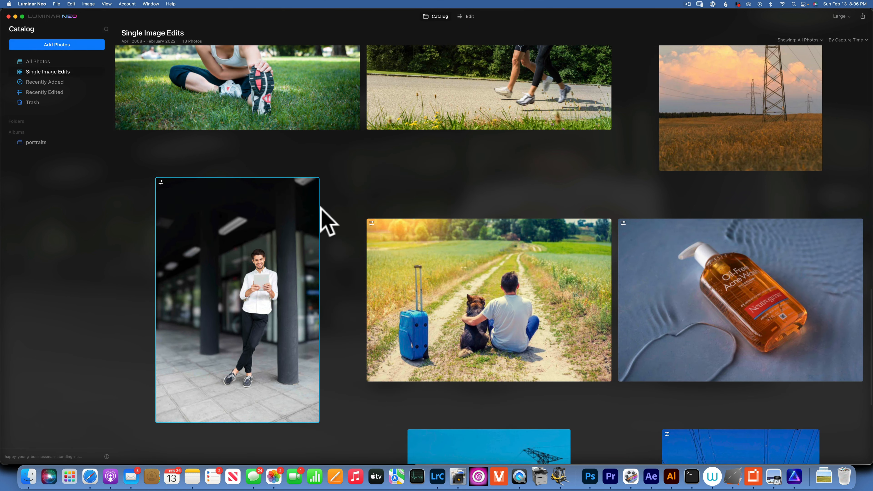
pyautogui.scroll(3, 325, 220)
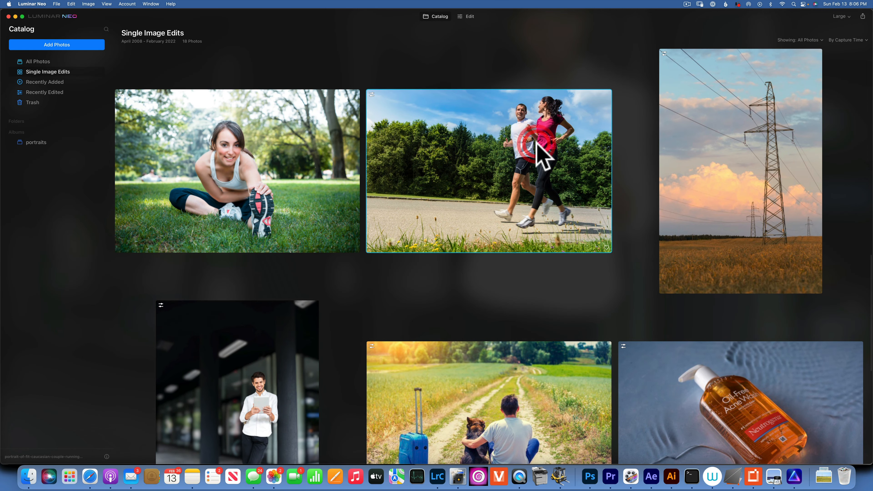
pyautogui.doubleClick(535, 142)
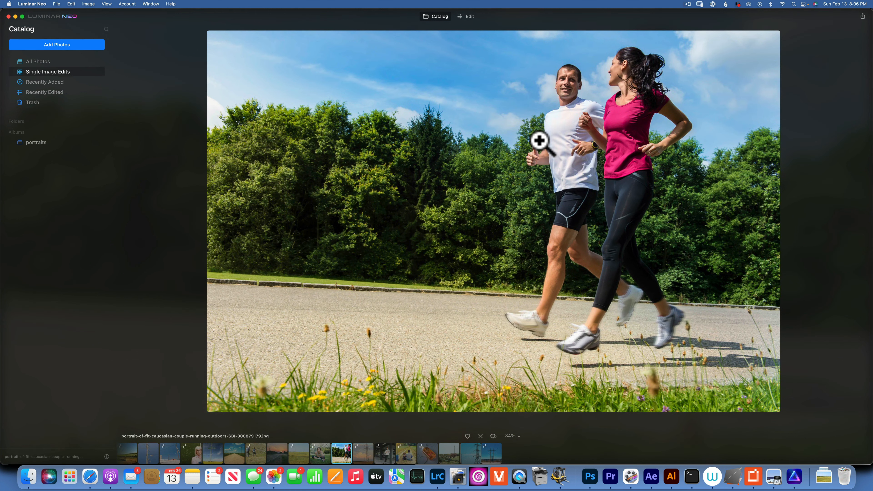
pyautogui.click(469, 17)
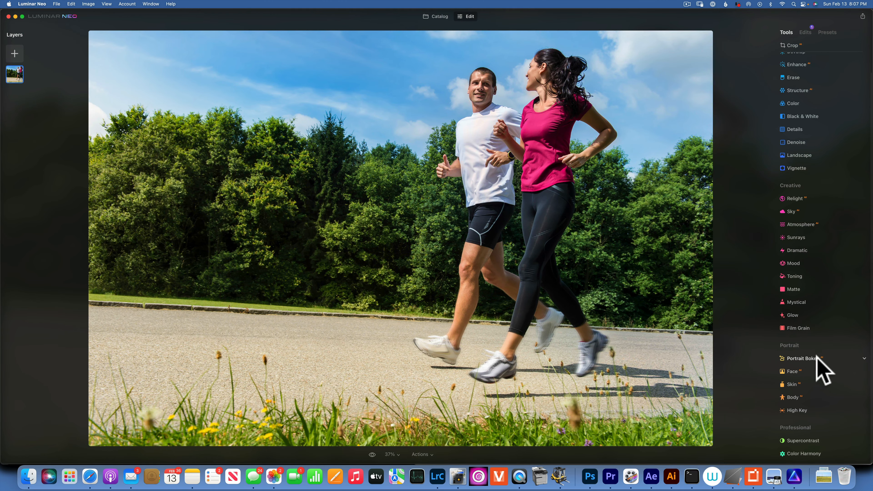
pyautogui.click(817, 358)
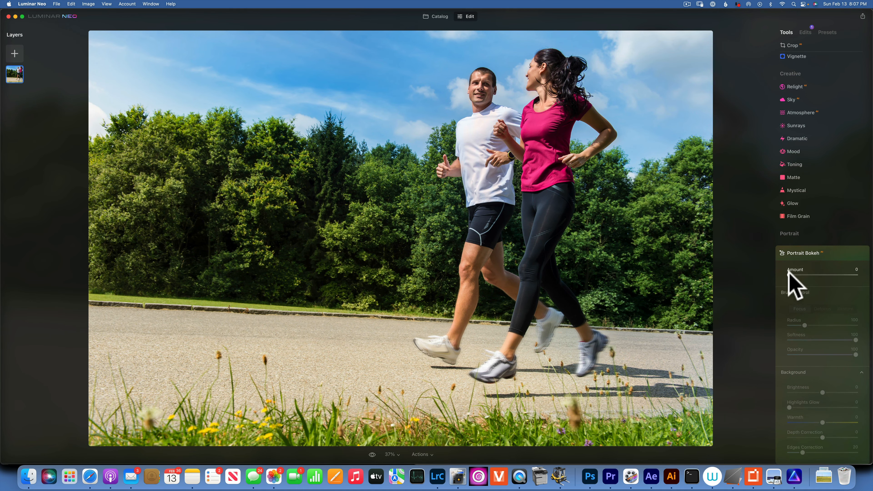
pyautogui.moveTo(788, 274); pyautogui.dragTo(871, 278)
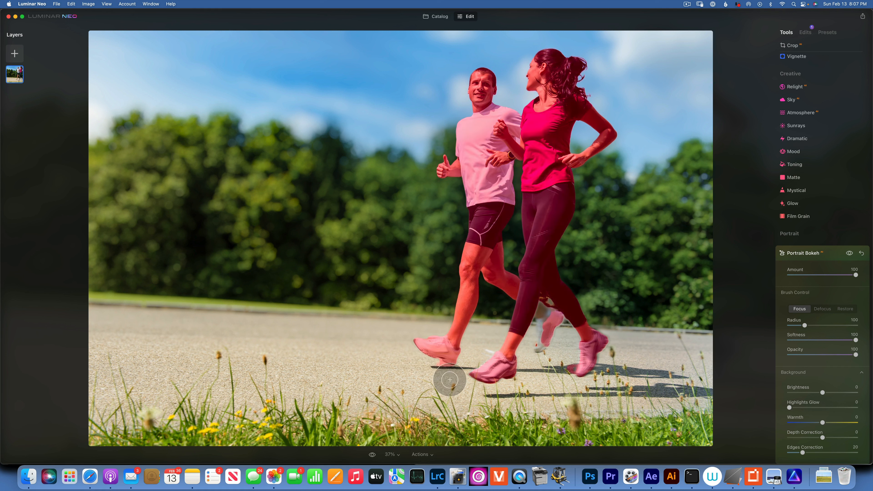
# Paint the rear shoe between the runners' legs into the Focus area and set the background Brightness to -100
pyautogui.click(822, 308)
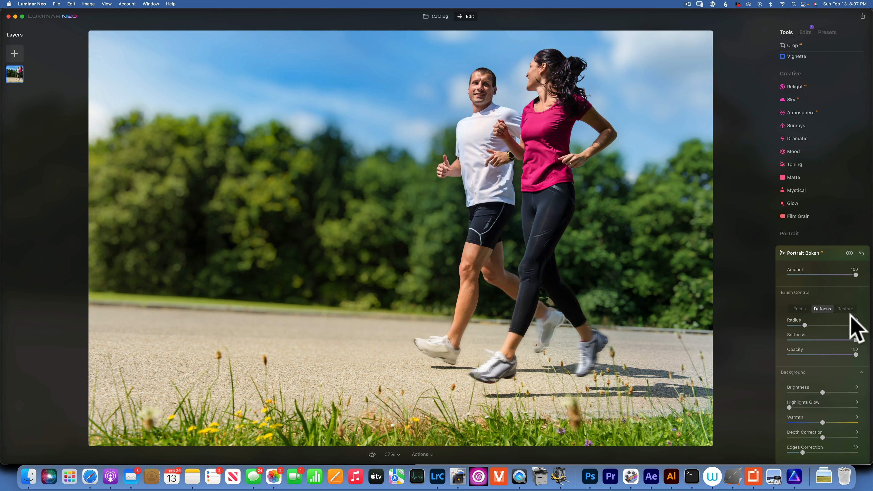
pyautogui.click(799, 308)
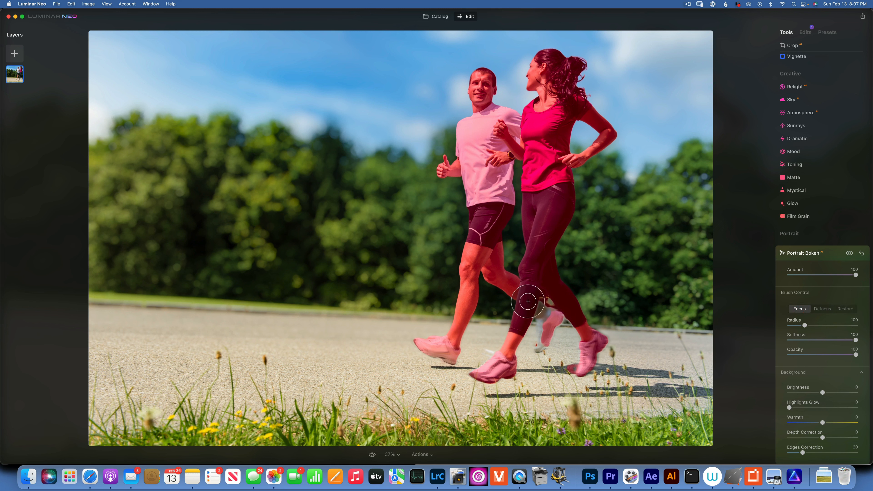
pyautogui.moveTo(528, 301); pyautogui.dragTo(550, 317)
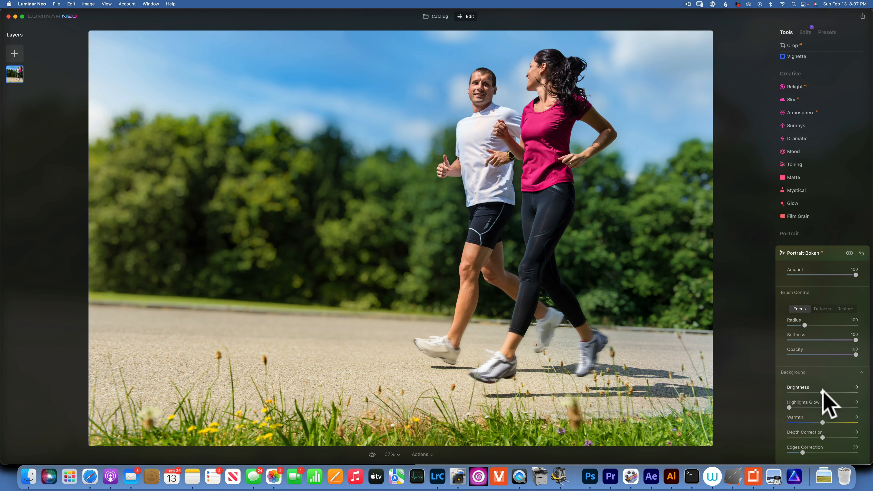
pyautogui.moveTo(823, 392); pyautogui.dragTo(738, 388)
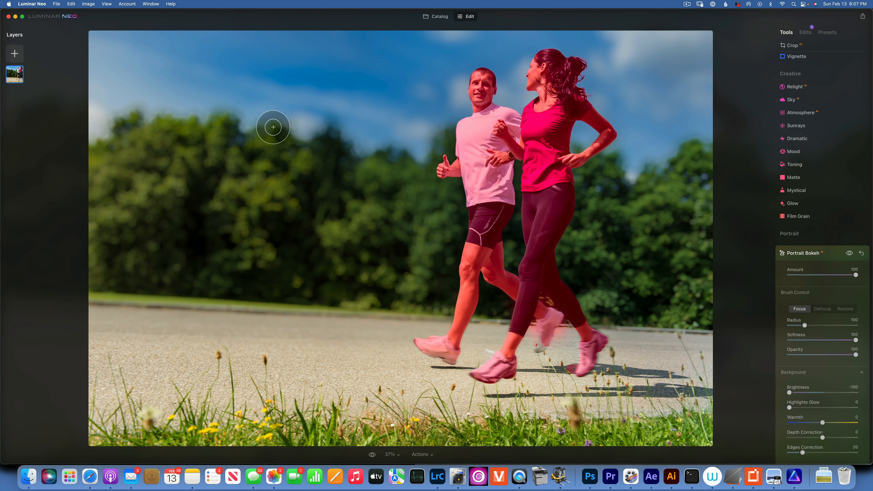
# Set Edges Correction to 100 while examining the treetops and sky at 100% zoom, and compare with and without the bokeh
pyautogui.click(394, 454)
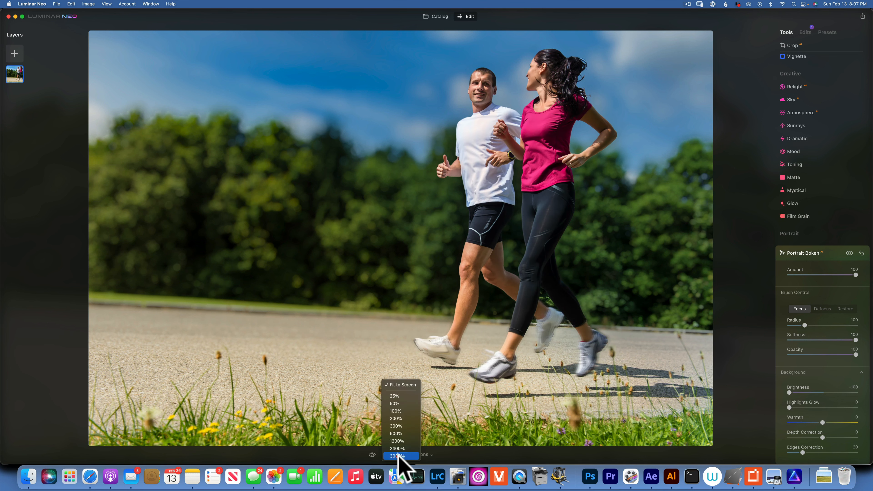
pyautogui.click(395, 411)
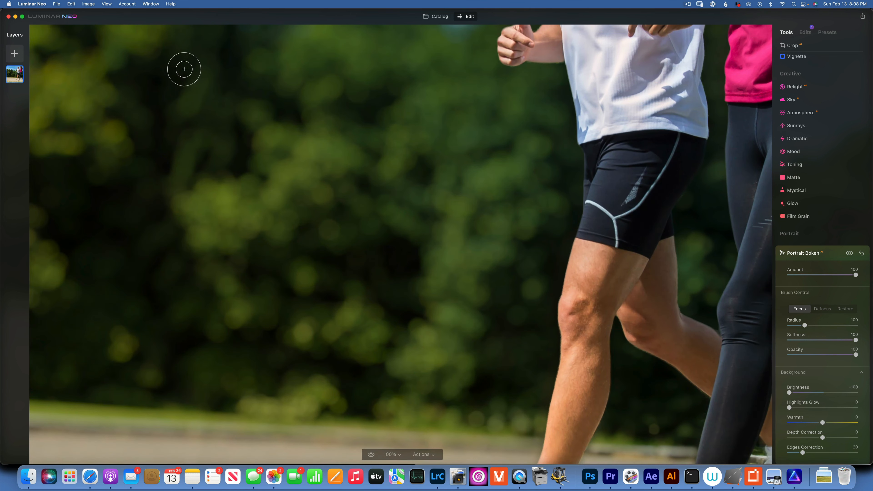
pyautogui.moveTo(173, 68); pyautogui.dragTo(496, 381)
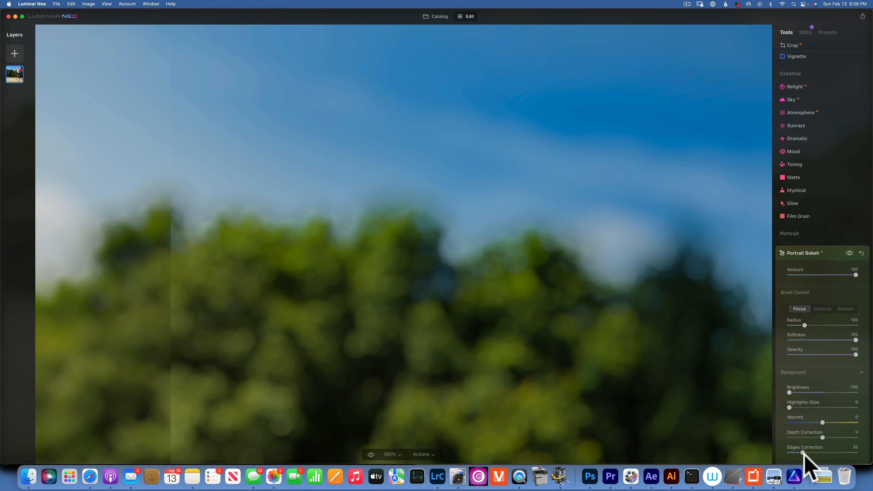
pyautogui.moveTo(803, 452); pyautogui.dragTo(863, 437)
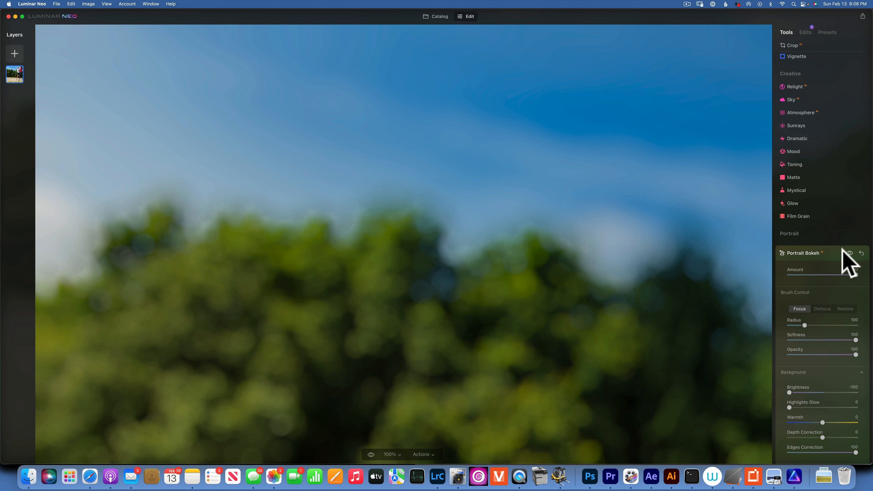
pyautogui.click(848, 253)
pyautogui.click(848, 253)
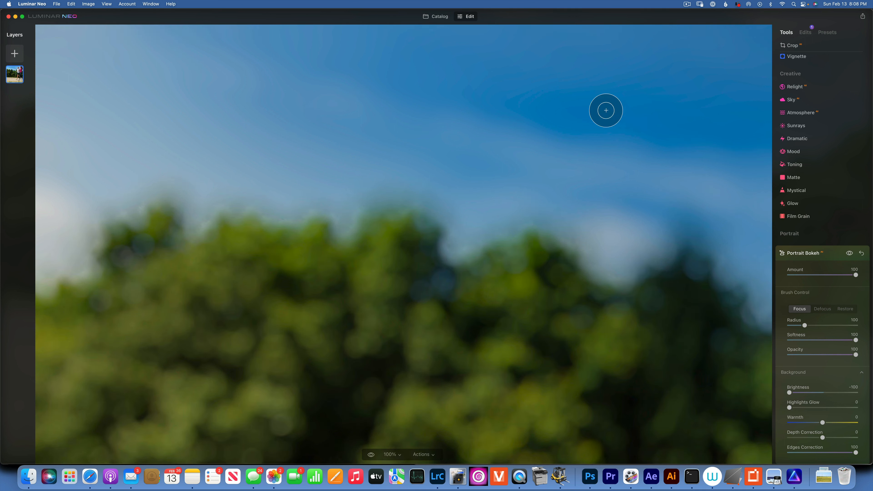
# Open the catalog photo of the man sitting with a dog for editing and apply Portrait Bokeh with an Amount of 100
pyautogui.click(440, 16)
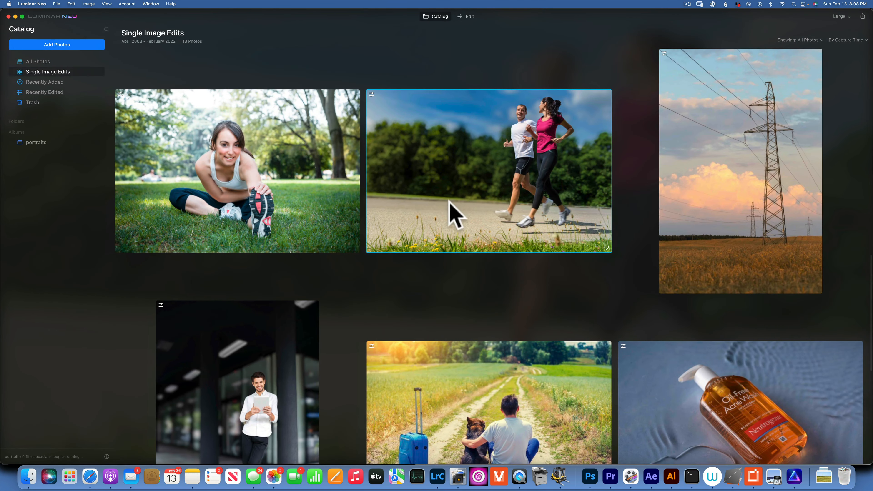
pyautogui.scroll(-5, 473, 312)
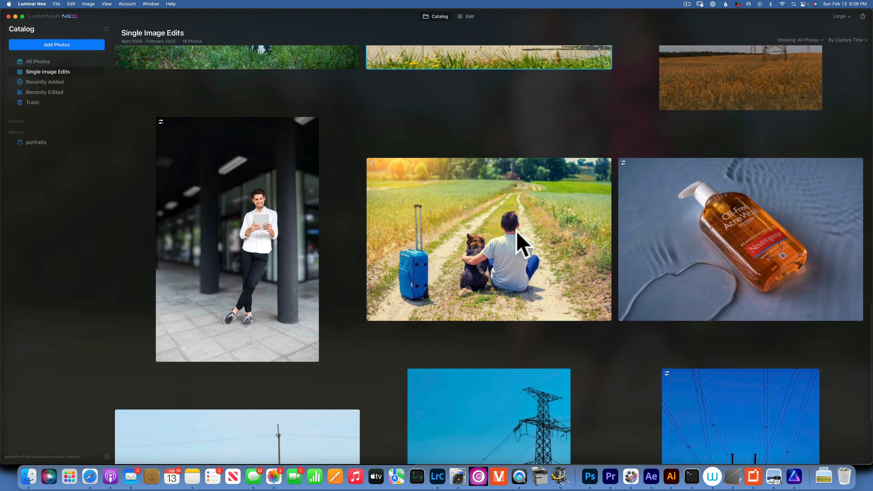
pyautogui.doubleClick(488, 247)
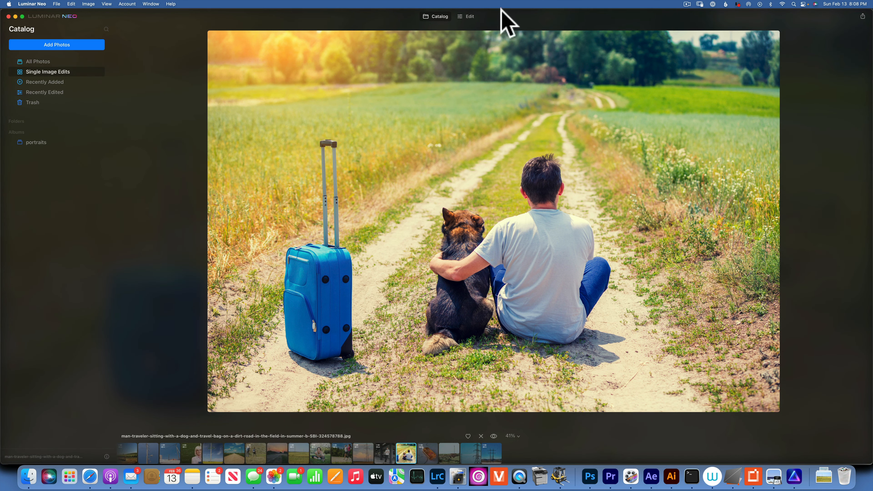
pyautogui.click(468, 17)
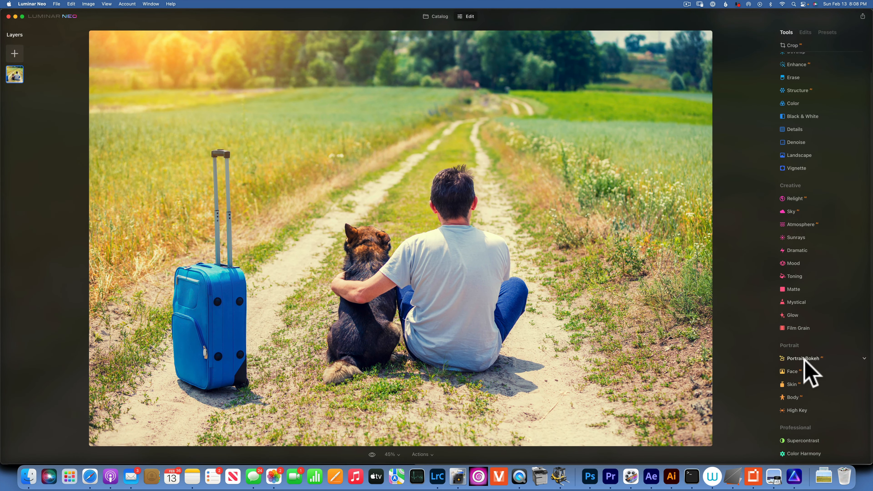
pyautogui.click(806, 358)
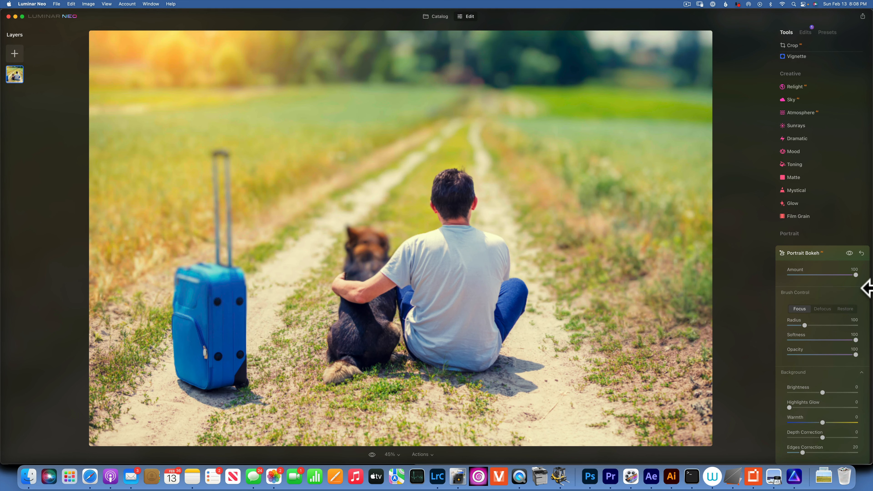
# Paint the dog beside the man into the Focus area and set the background Depth Correction to 53
pyautogui.click(442, 257)
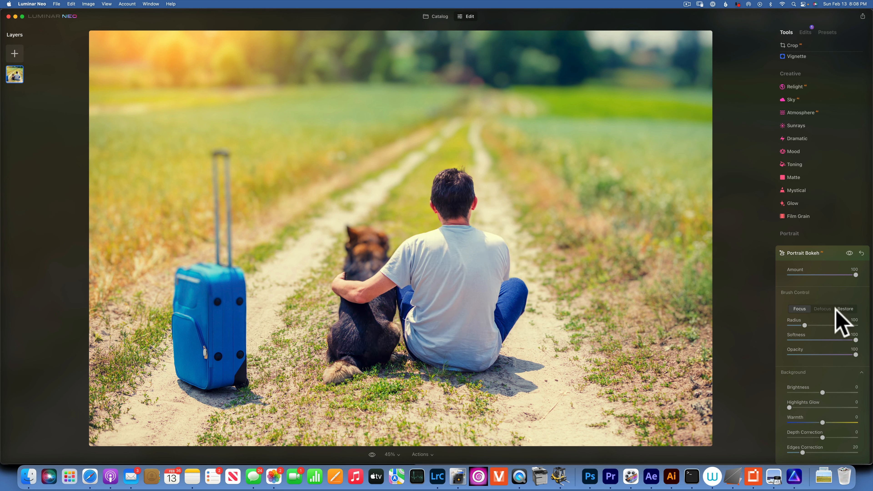
pyautogui.moveTo(357, 279)
pyautogui.mouseDown()
pyautogui.moveTo(364, 239)
pyautogui.moveTo(358, 252)
pyautogui.moveTo(377, 251)
pyautogui.moveTo(376, 263)
pyautogui.moveTo(358, 255)
pyautogui.moveTo(363, 297)
pyautogui.mouseUp()
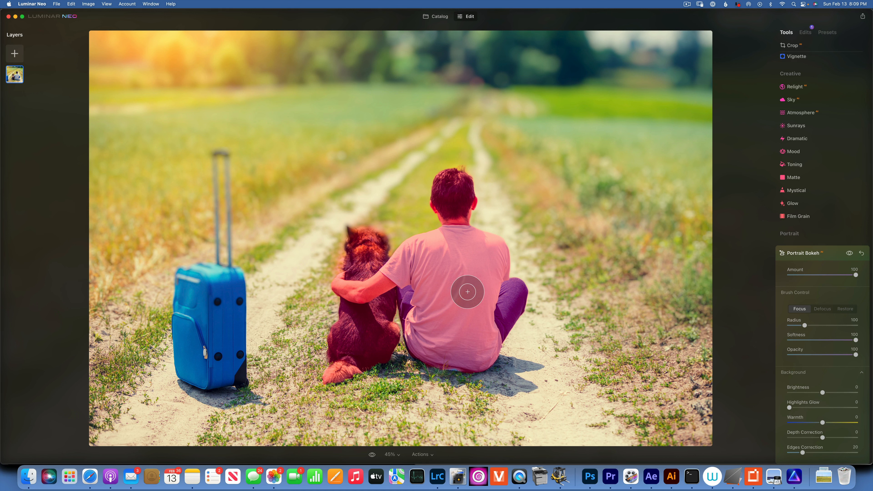
pyautogui.moveTo(380, 240)
pyautogui.mouseDown()
pyautogui.moveTo(352, 235)
pyautogui.moveTo(351, 254)
pyautogui.mouseUp()
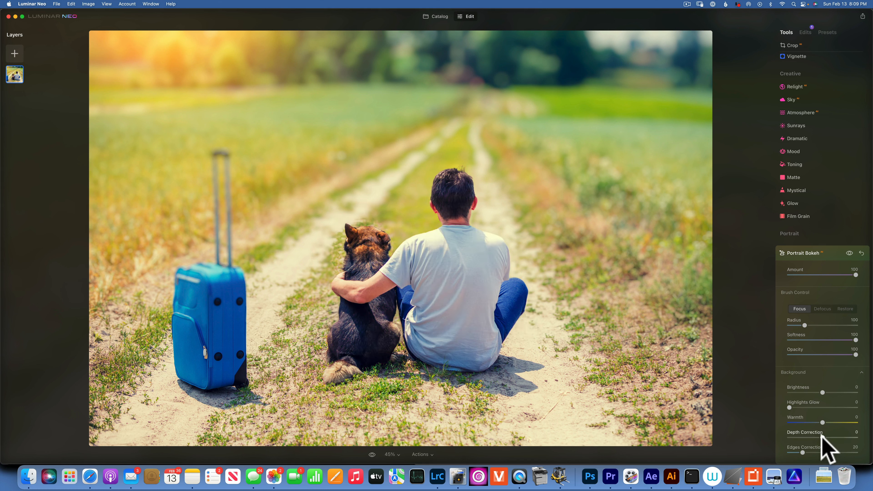
pyautogui.moveTo(821, 437); pyautogui.dragTo(840, 436)
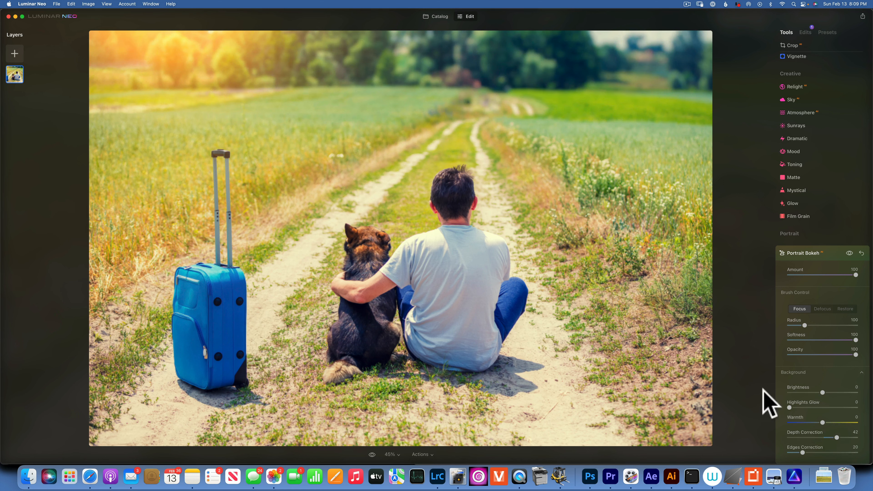
pyautogui.moveTo(836, 437); pyautogui.dragTo(840, 437)
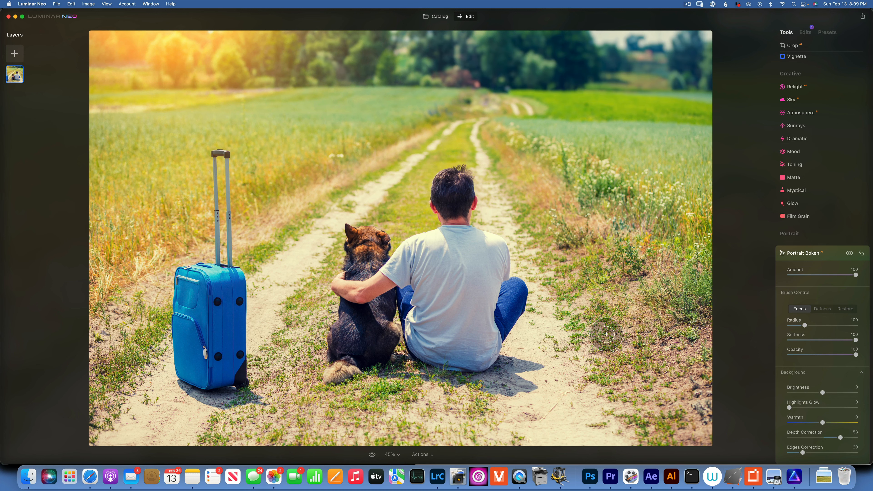
# Open the catalog photo of the woman stretching in the park for editing and apply Portrait Bokeh with an Amount of 100
pyautogui.click(433, 16)
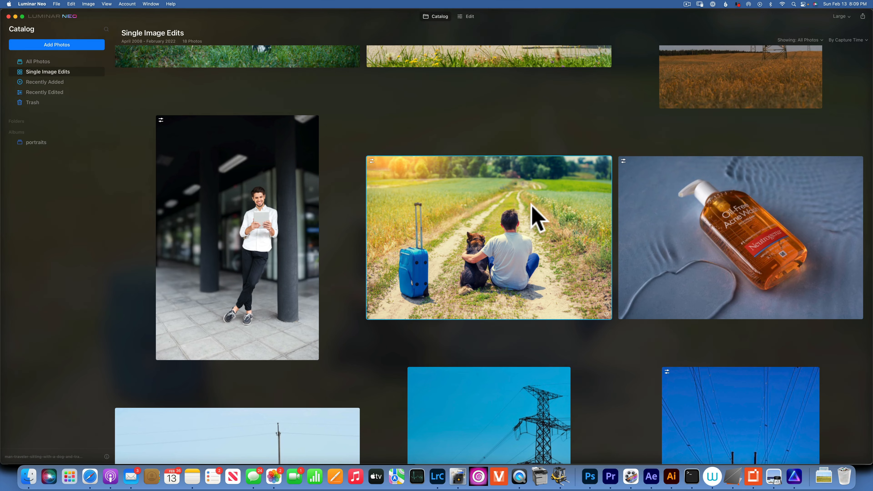
pyautogui.scroll(3, 531, 203)
pyautogui.scroll(5, 531, 206)
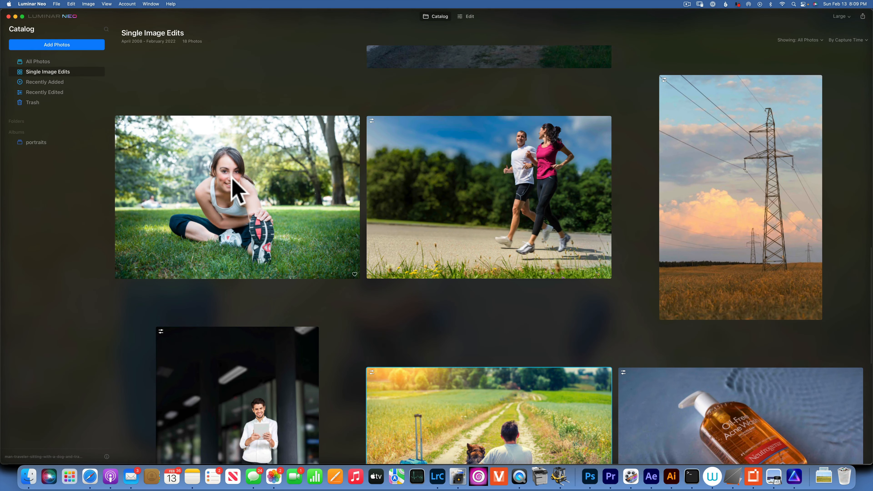
pyautogui.doubleClick(232, 179)
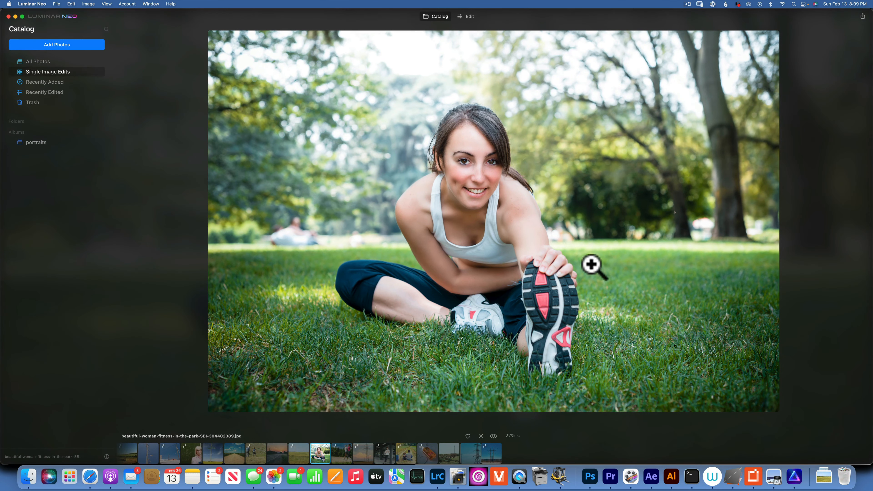
pyautogui.click(468, 16)
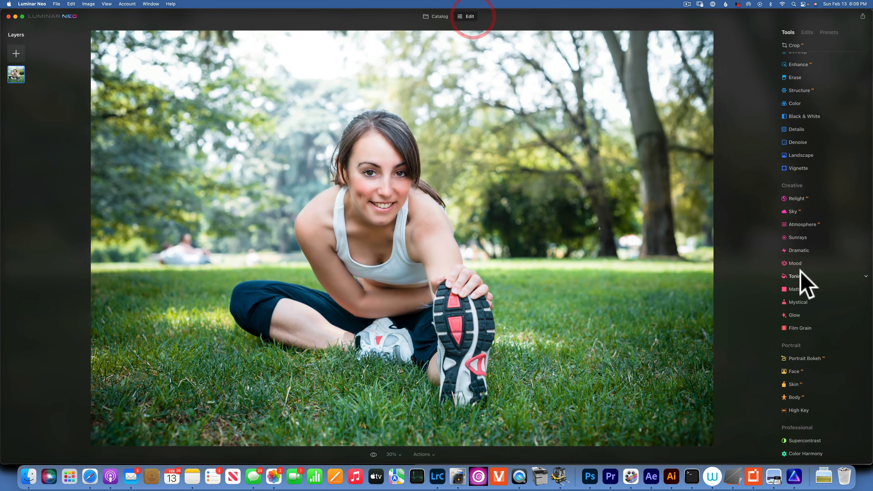
pyautogui.click(810, 358)
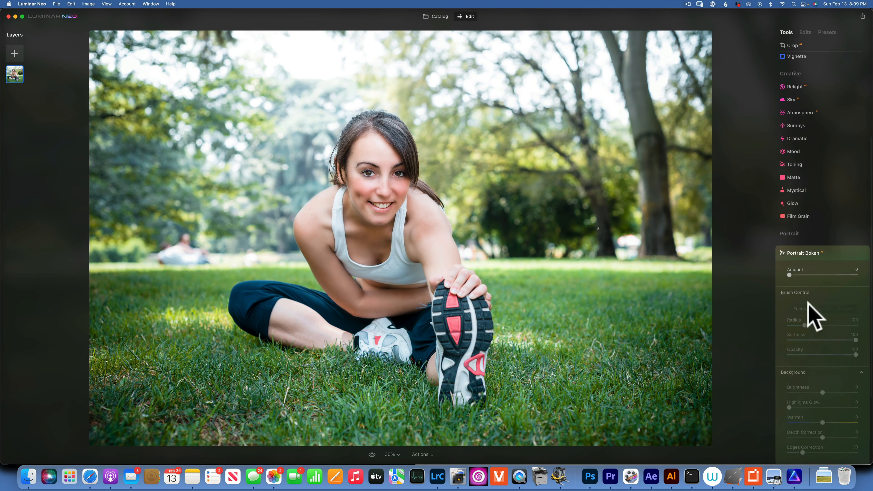
pyautogui.moveTo(784, 275); pyautogui.dragTo(864, 275)
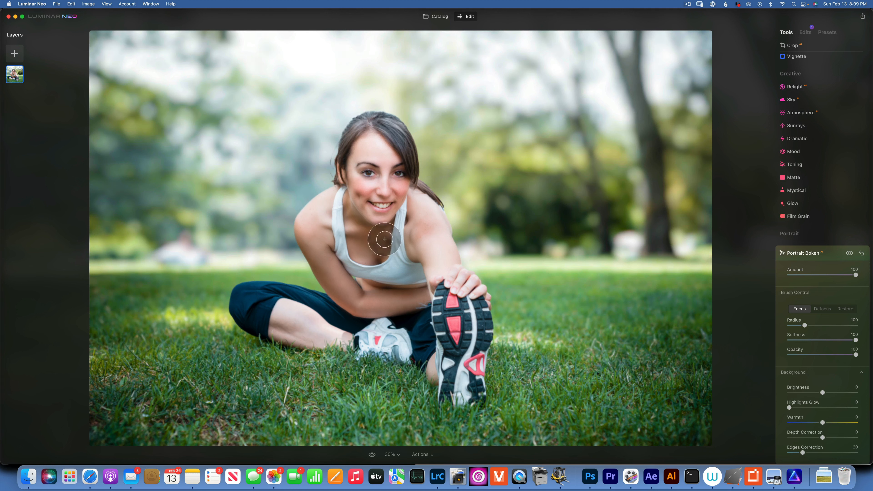
pyautogui.click(382, 243)
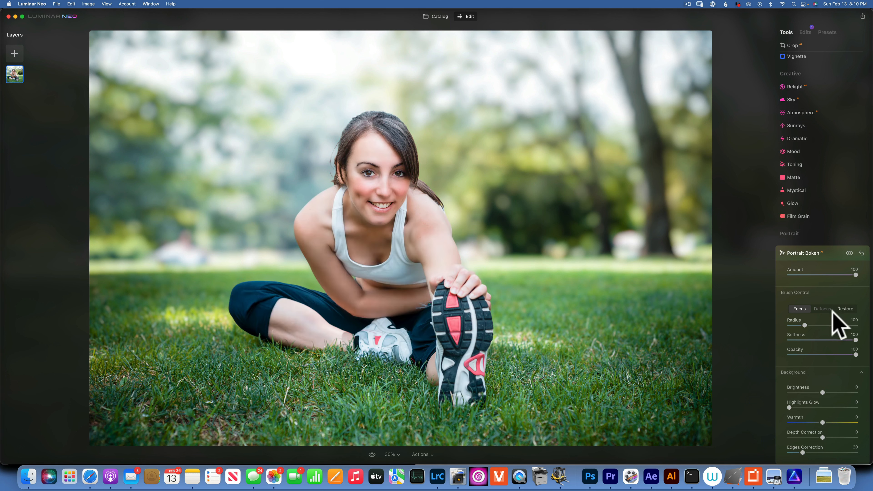
# Stack a second Portrait Bokeh pass with an Amount of 100 on the stretching woman's photo
pyautogui.scroll(-5, 835, 323)
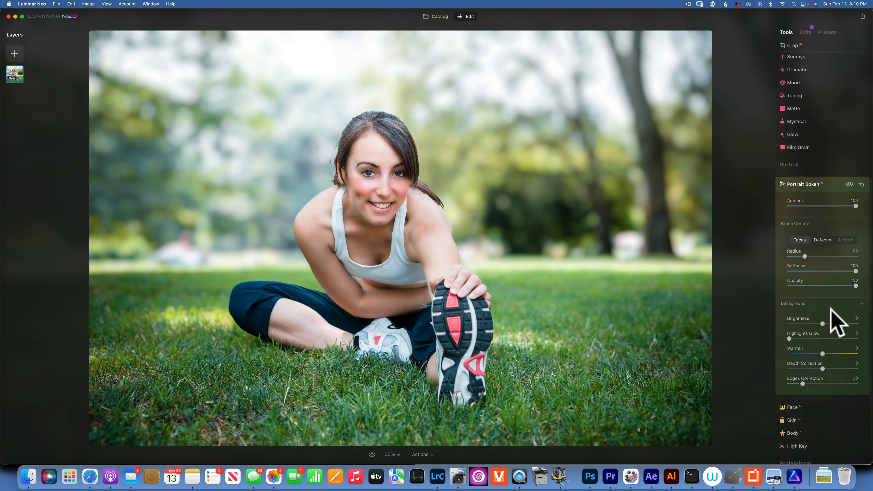
pyautogui.click(805, 32)
pyautogui.click(785, 32)
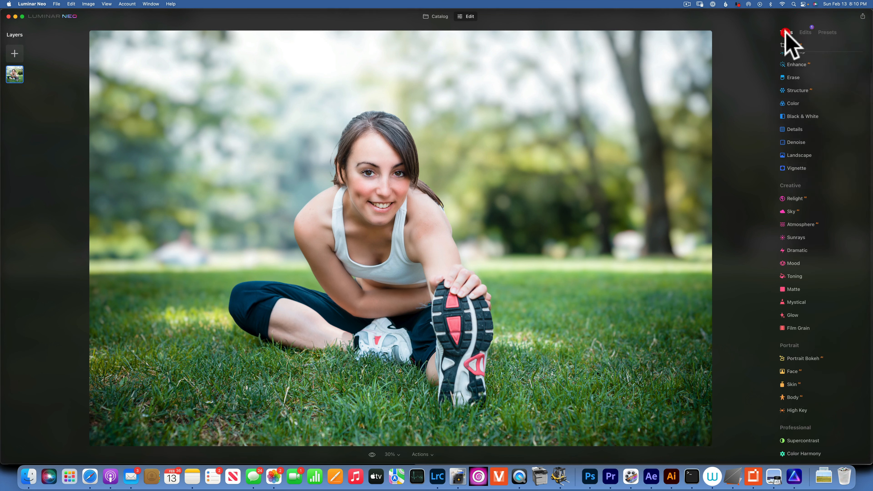
pyautogui.click(807, 358)
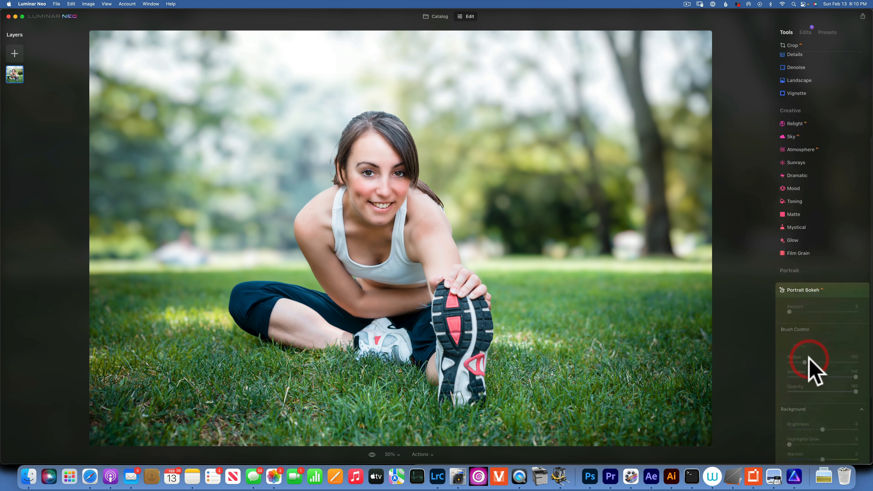
pyautogui.moveTo(788, 275); pyautogui.dragTo(865, 272)
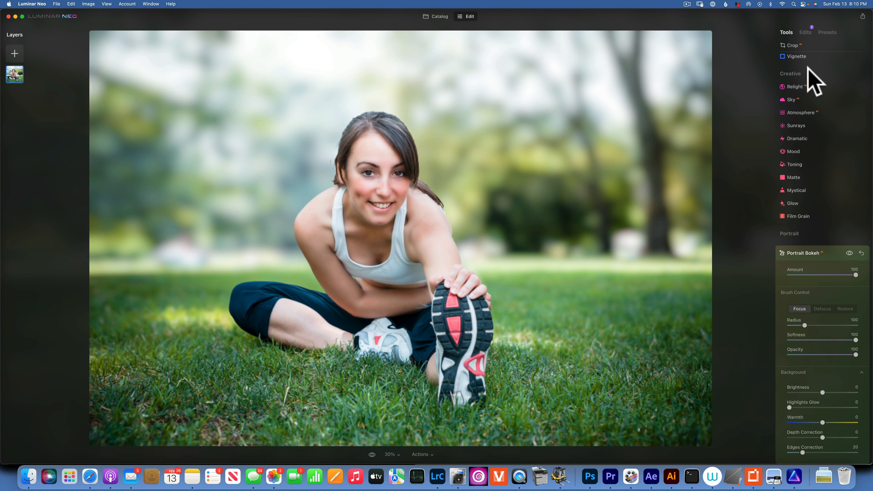
# Start the Sunrays effect and place the sun center in the bright sky just above and left of the woman's head
pyautogui.scroll(2, 827, 100)
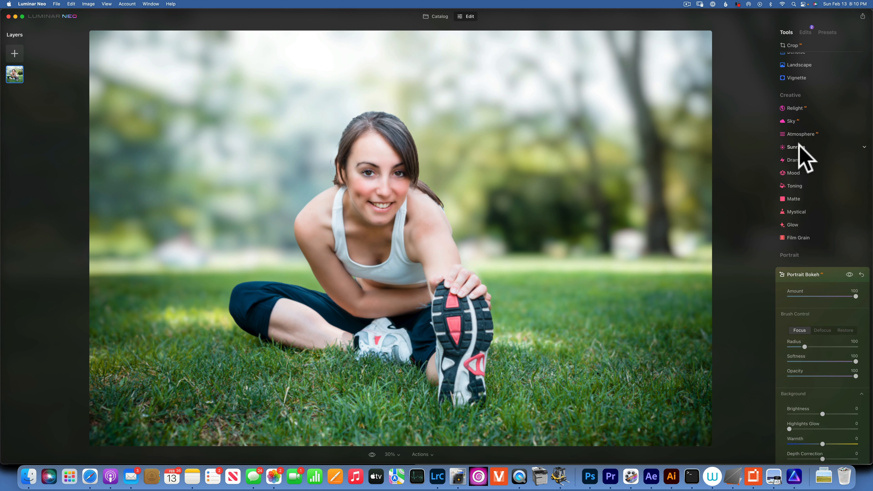
pyautogui.click(798, 145)
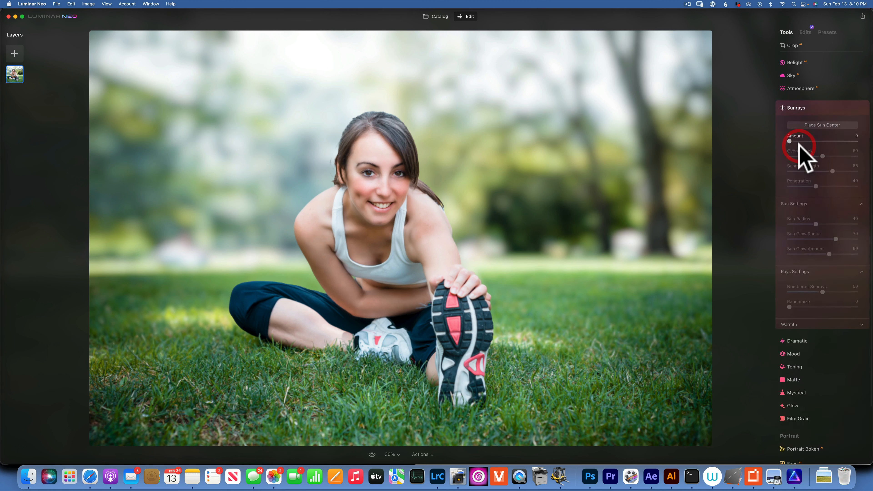
pyautogui.click(823, 124)
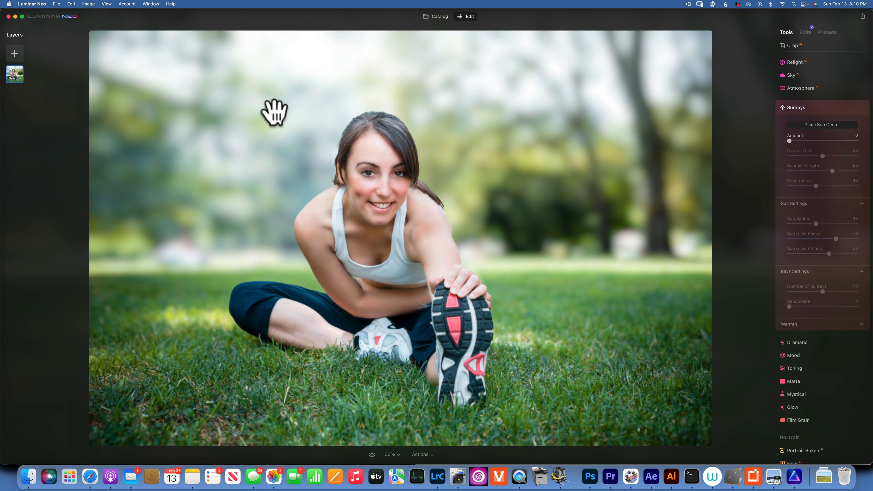
pyautogui.moveTo(275, 113)
pyautogui.mouseDown()
pyautogui.moveTo(319, 32)
pyautogui.moveTo(323, 46)
pyautogui.mouseUp()
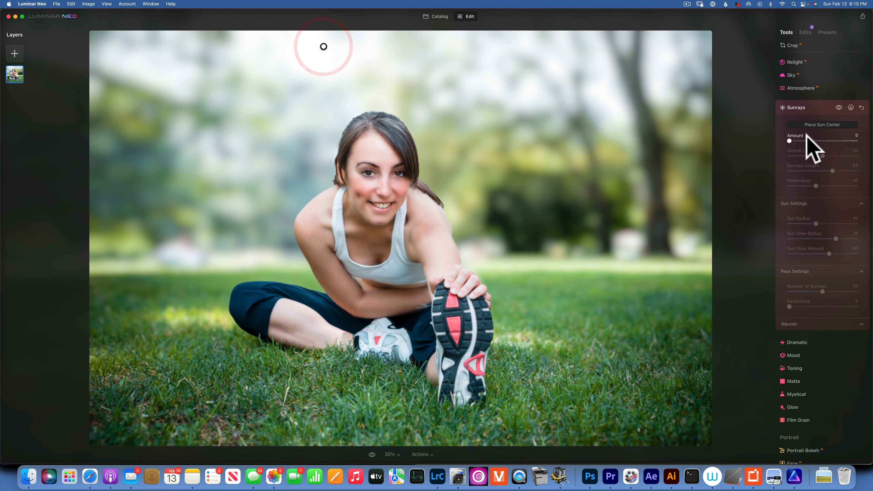
# Set the Sunrays Amount to 30 and Sunrays Length to 29, and compare the photo with and without the effect
pyautogui.moveTo(787, 138); pyautogui.dragTo(832, 140)
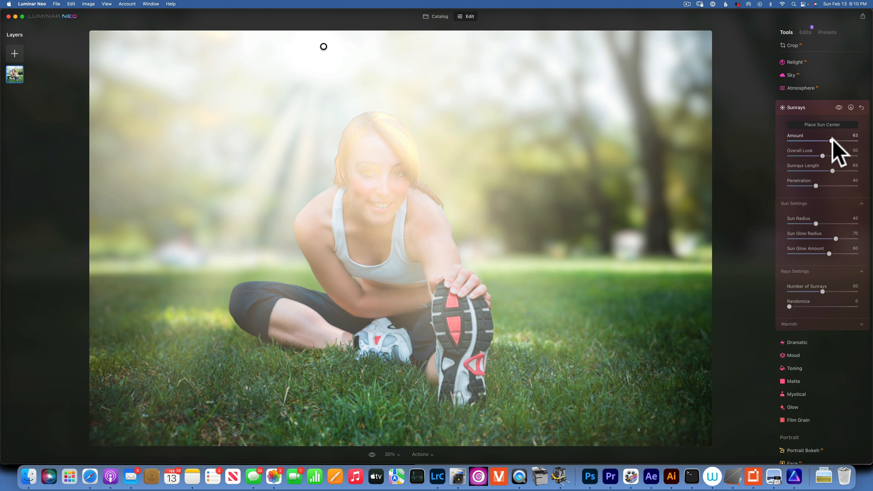
pyautogui.moveTo(831, 140); pyautogui.dragTo(816, 141)
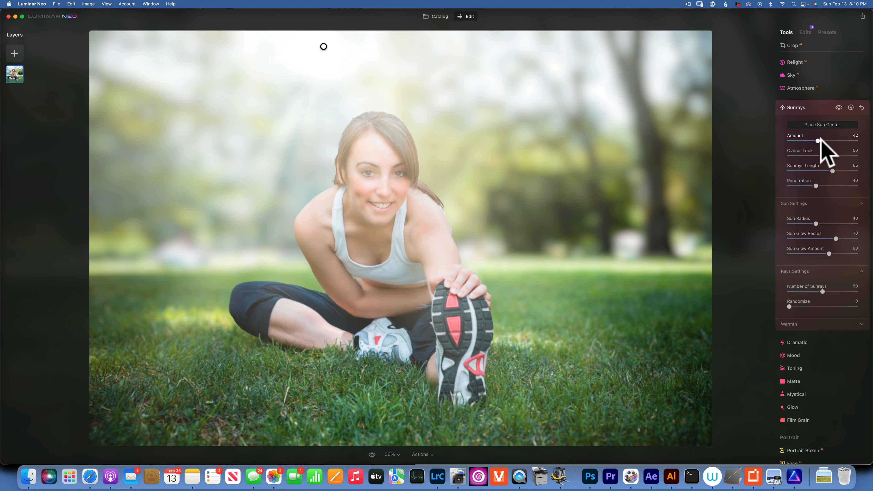
pyautogui.click(802, 141)
pyautogui.press('\\')
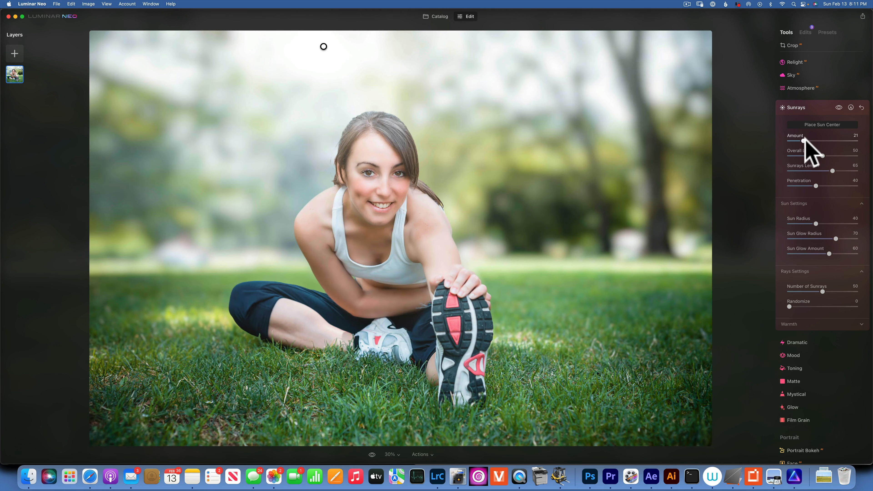
pyautogui.moveTo(804, 140); pyautogui.dragTo(809, 141)
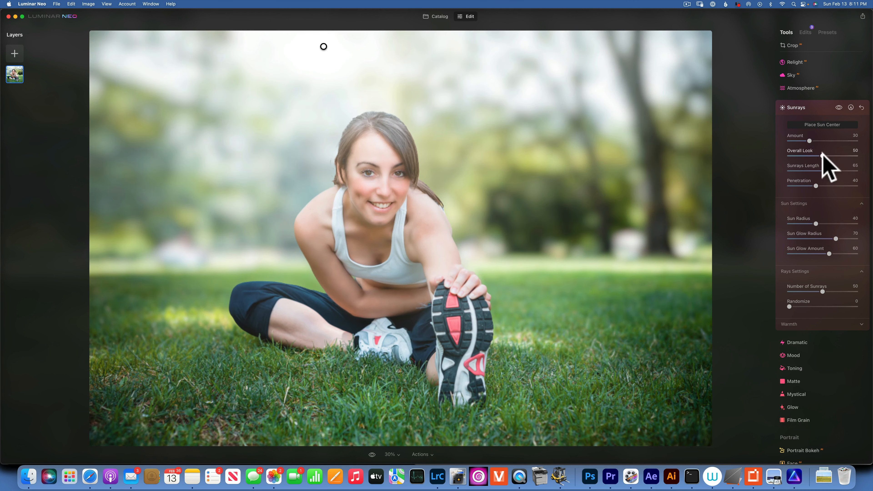
pyautogui.moveTo(829, 170); pyautogui.dragTo(808, 171)
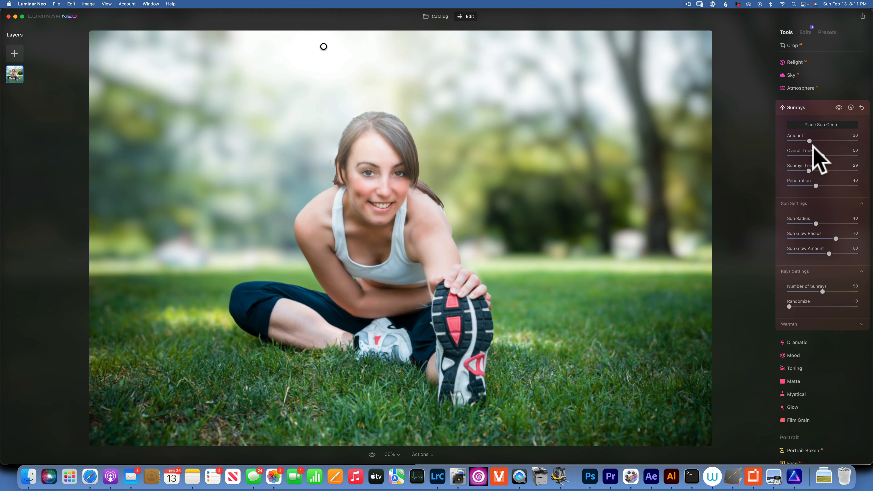
pyautogui.click(838, 105)
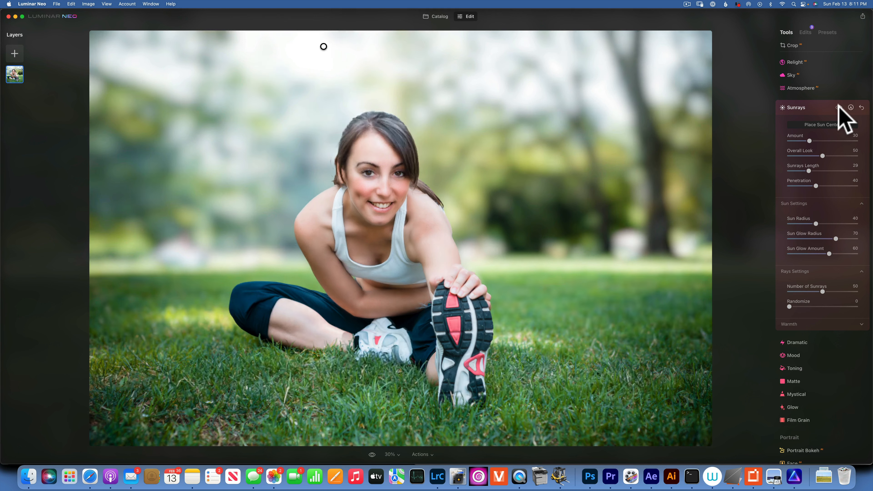
pyautogui.click(839, 106)
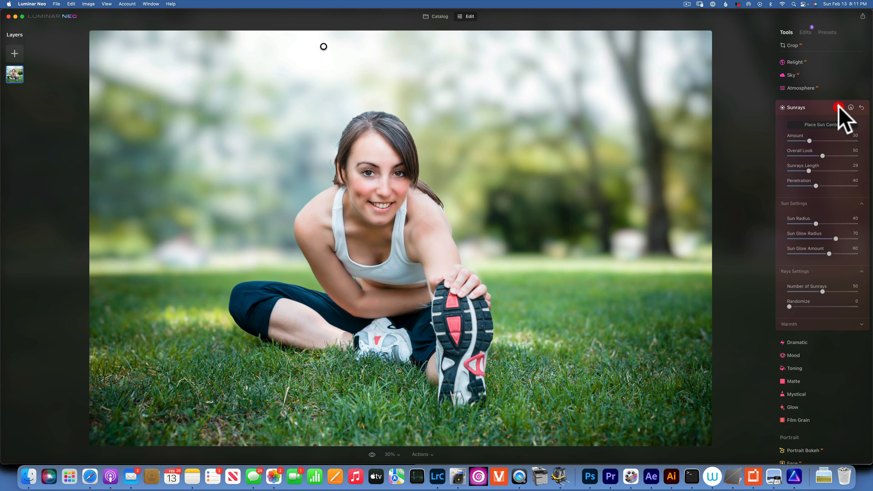
pyautogui.click(839, 107)
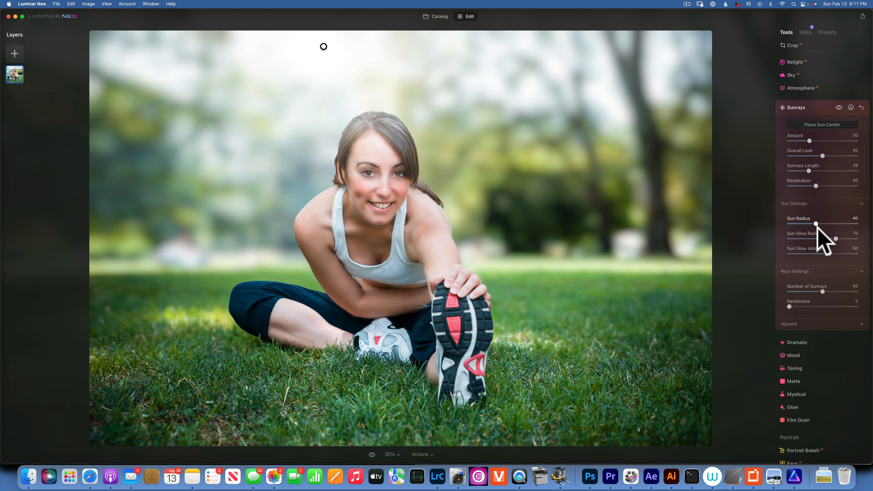
# Set Sun Warmth to 79 and Sunrays Warmth to 70, and reduce the Sunrays Amount to 25
pyautogui.scroll(-2, 816, 240)
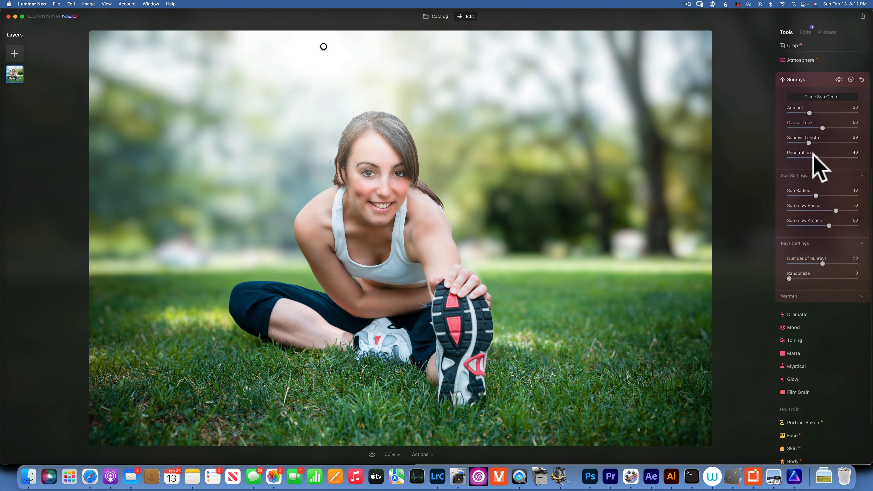
pyautogui.scroll(-3, 805, 172)
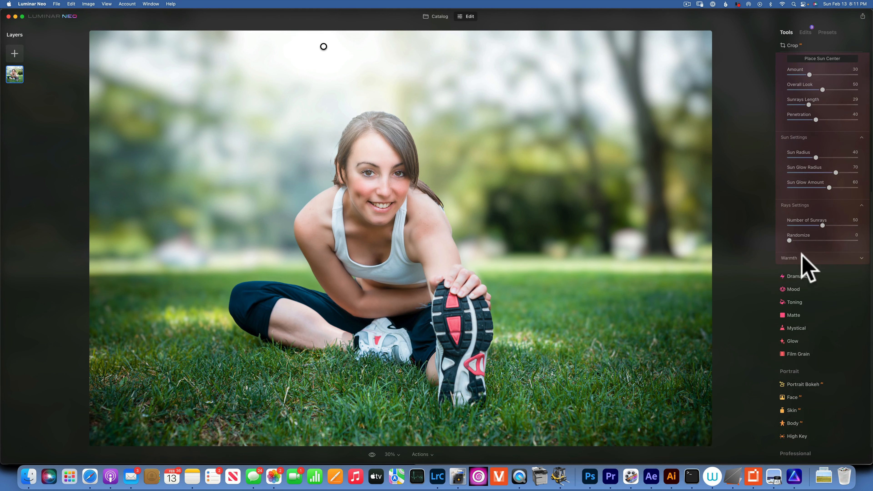
pyautogui.scroll(2, 829, 134)
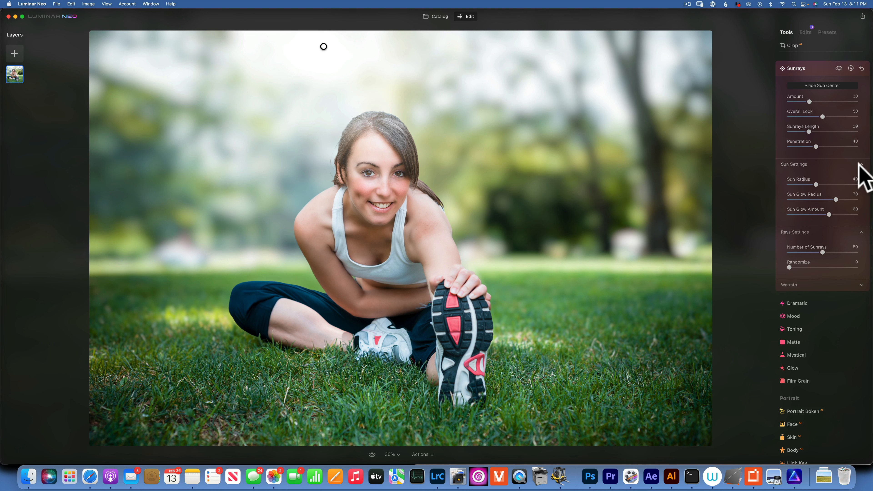
pyautogui.click(860, 284)
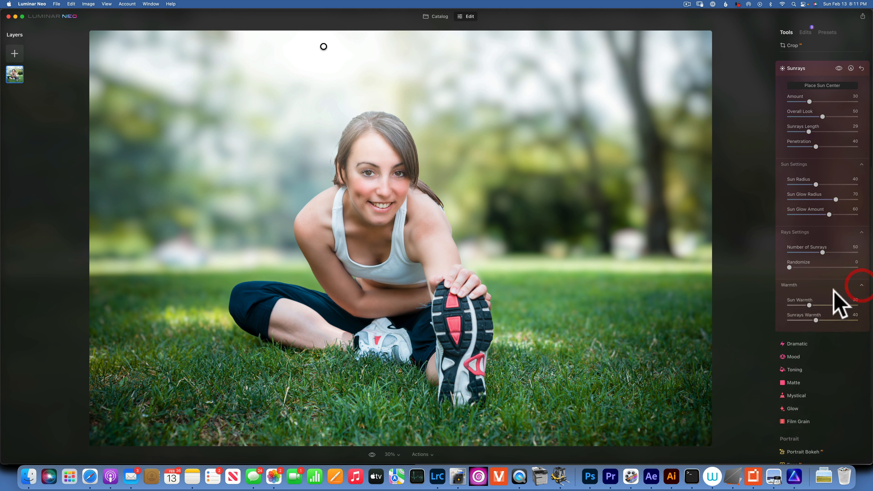
pyautogui.moveTo(808, 305); pyautogui.dragTo(836, 320)
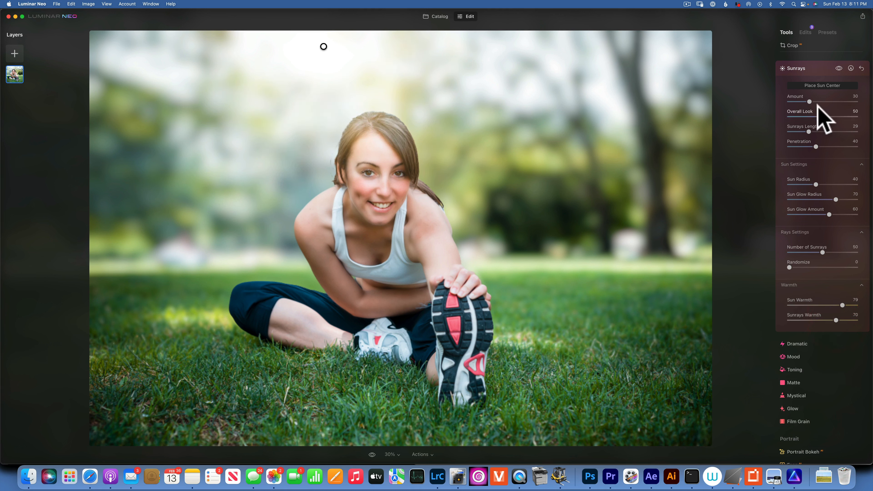
pyautogui.moveTo(809, 101)
pyautogui.mouseDown()
pyautogui.moveTo(870, 102)
pyautogui.moveTo(805, 101)
pyautogui.mouseUp()
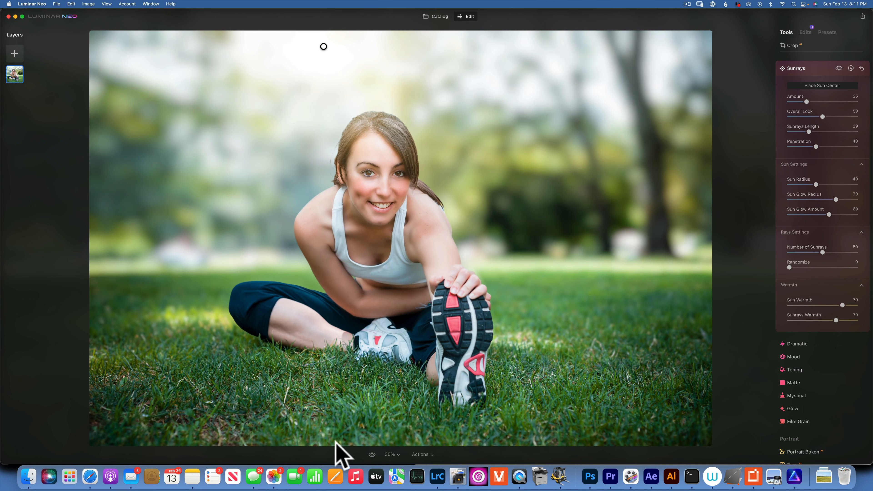
# Compare the stretching woman's edited photo with its original before-and-after view
pyautogui.click(371, 454)
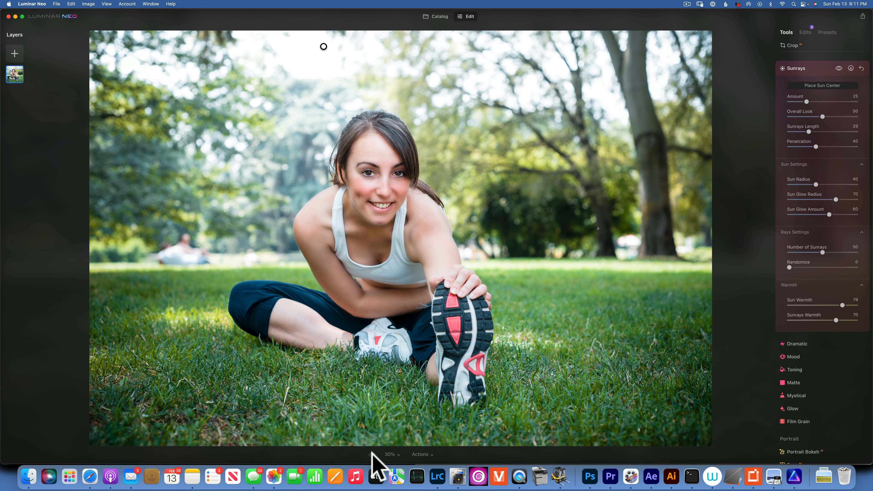
pyautogui.click(371, 454)
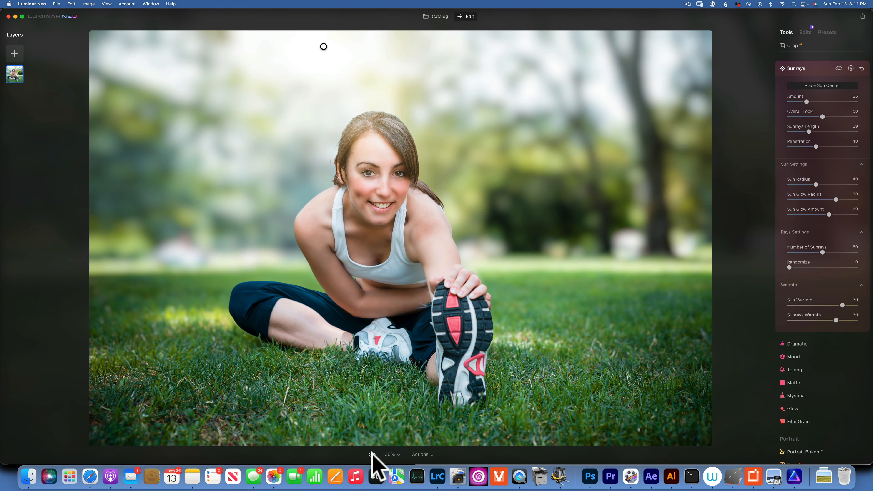
pyautogui.click(372, 454)
pyautogui.click(371, 454)
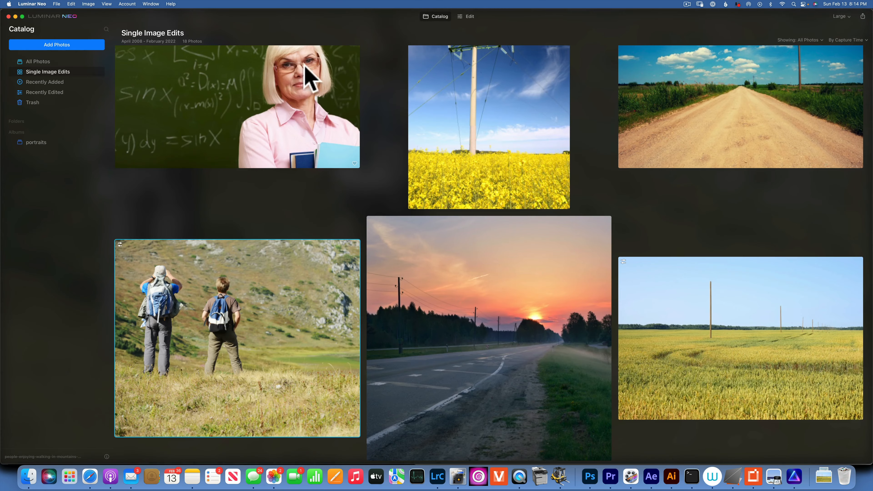
# Open the catalog photo of the two hikers with backpacks for editing and apply Portrait Bokeh with an Amount of 100
pyautogui.doubleClick(251, 288)
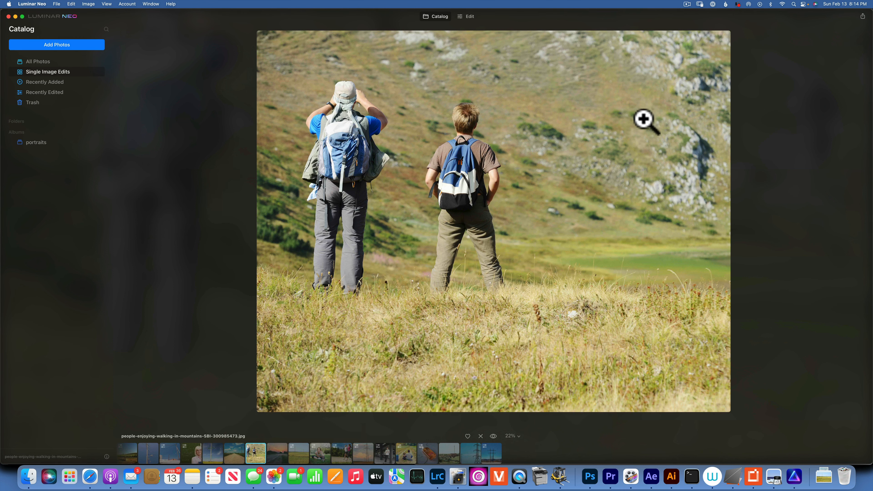
pyautogui.click(467, 17)
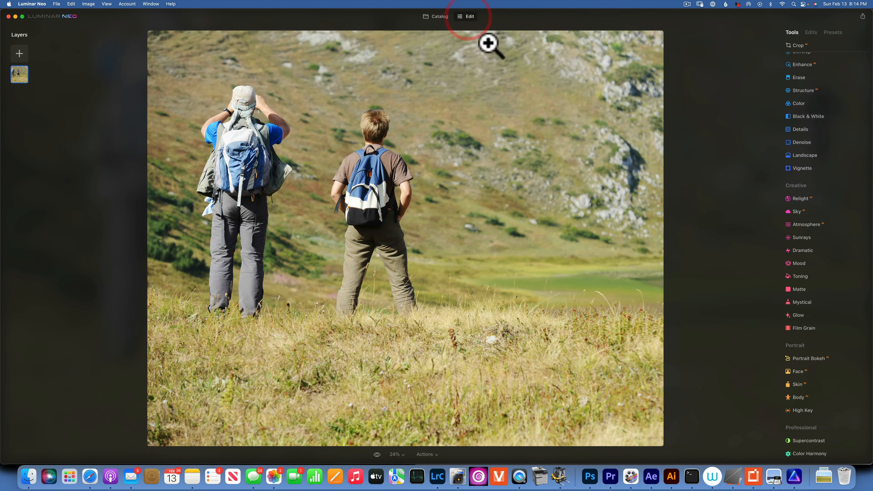
pyautogui.click(813, 357)
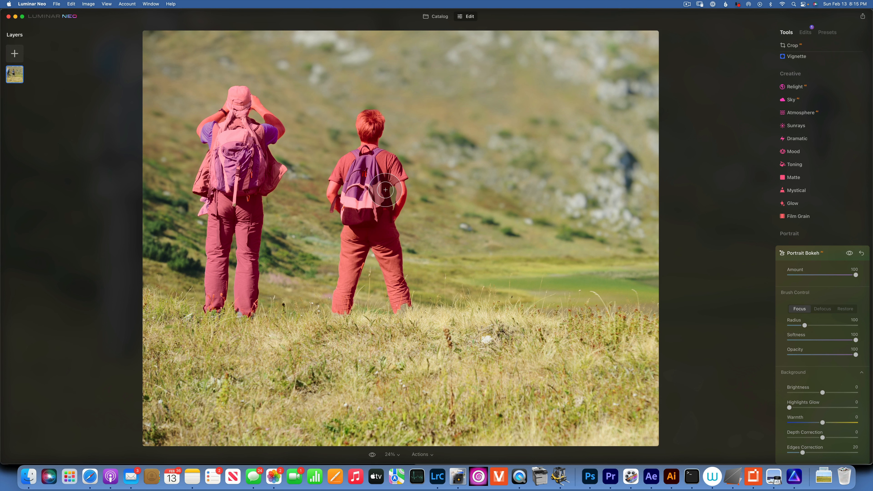
# Set the hikers' background Brightness to -40 and Warmth to -12
pyautogui.moveTo(823, 393)
pyautogui.mouseDown()
pyautogui.moveTo(789, 392)
pyautogui.moveTo(808, 392)
pyautogui.mouseUp()
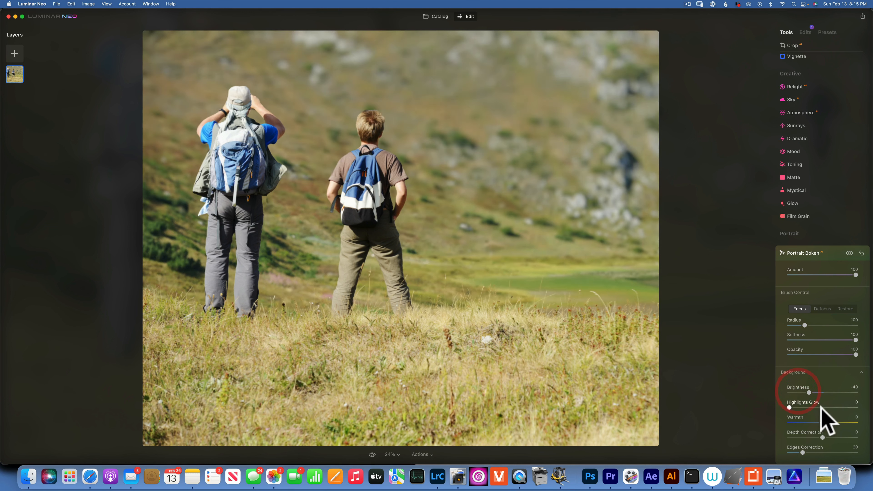
pyautogui.moveTo(823, 422)
pyautogui.mouseDown()
pyautogui.moveTo(837, 422)
pyautogui.moveTo(818, 422)
pyautogui.mouseUp()
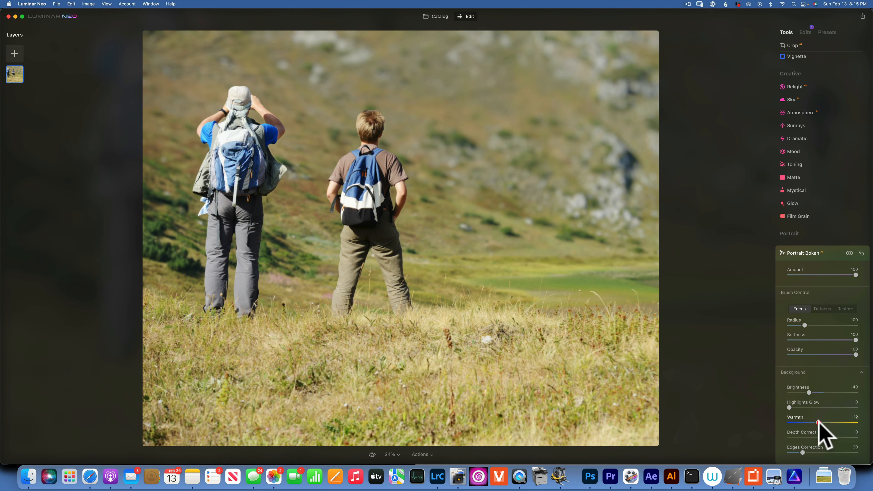